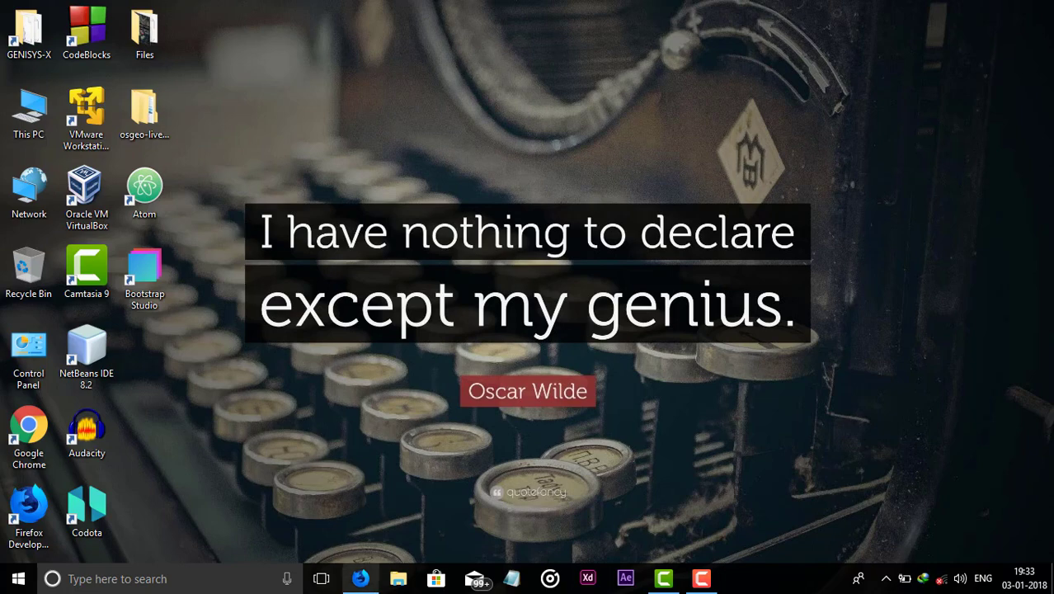
# - Switch to Firefox, search Google for "eclipse" and open the Eclipse Oxygen result from eclipse.org
pyautogui.click(361, 578)
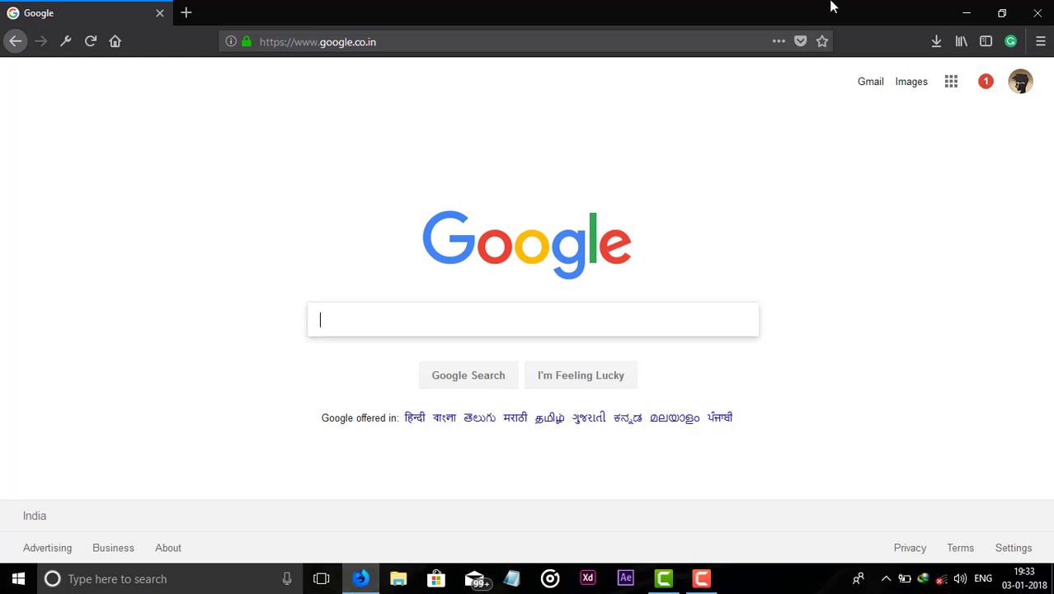
pyautogui.click(966, 13)
pyautogui.write('eclipse')
pyautogui.press('Return')
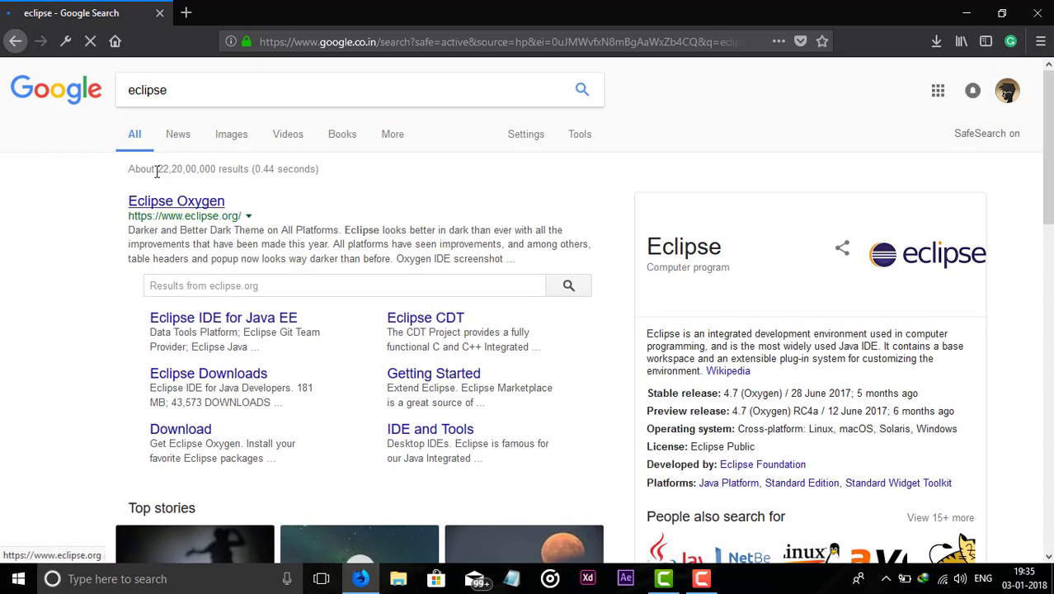
pyautogui.click(186, 211)
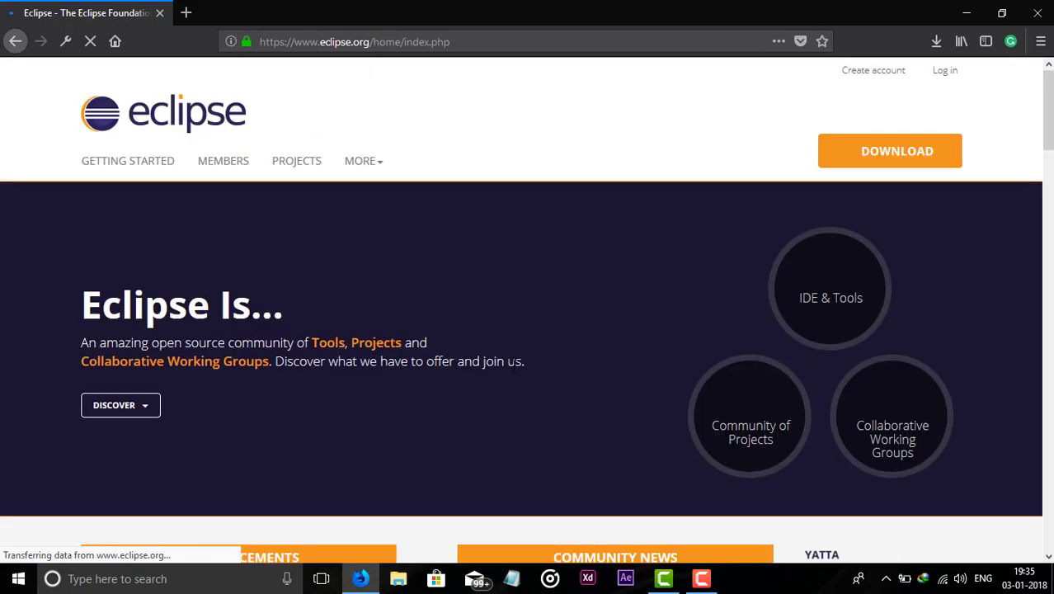
# - Review the available Eclipse packages and download the 64-bit Windows build of Eclipse IDE for Java EE Developers
pyautogui.scroll(-4, 512, 371)
pyautogui.scroll(-8, 512, 372)
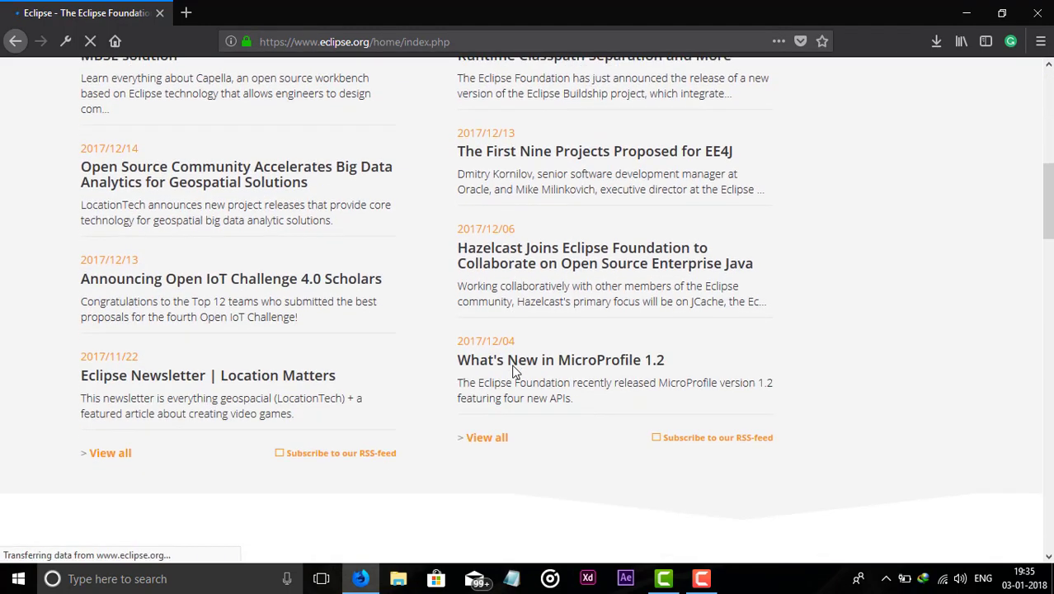
pyautogui.scroll(-5, 513, 366)
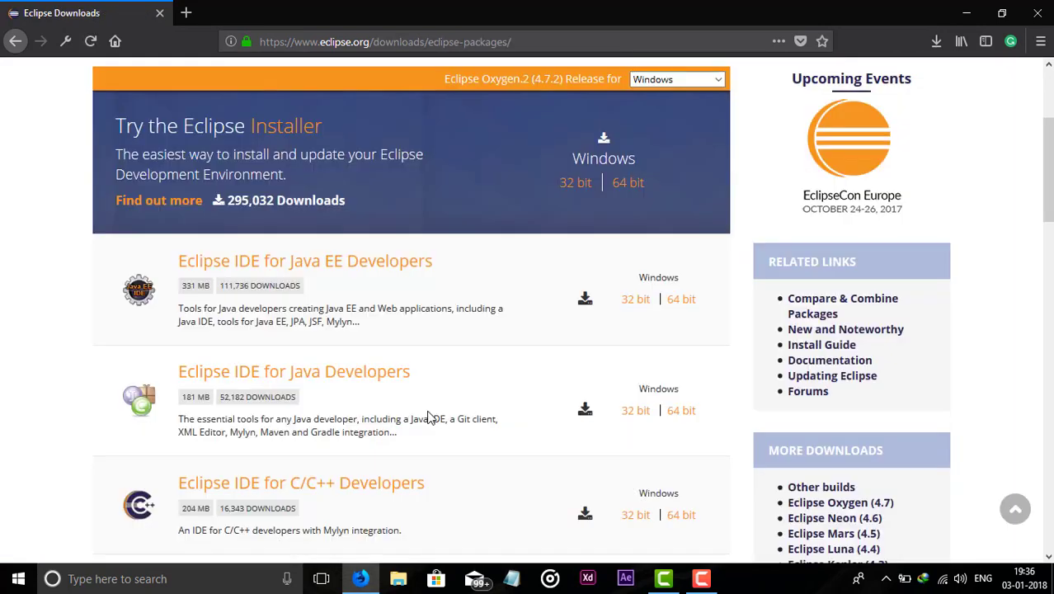
pyautogui.scroll(-1, 429, 413)
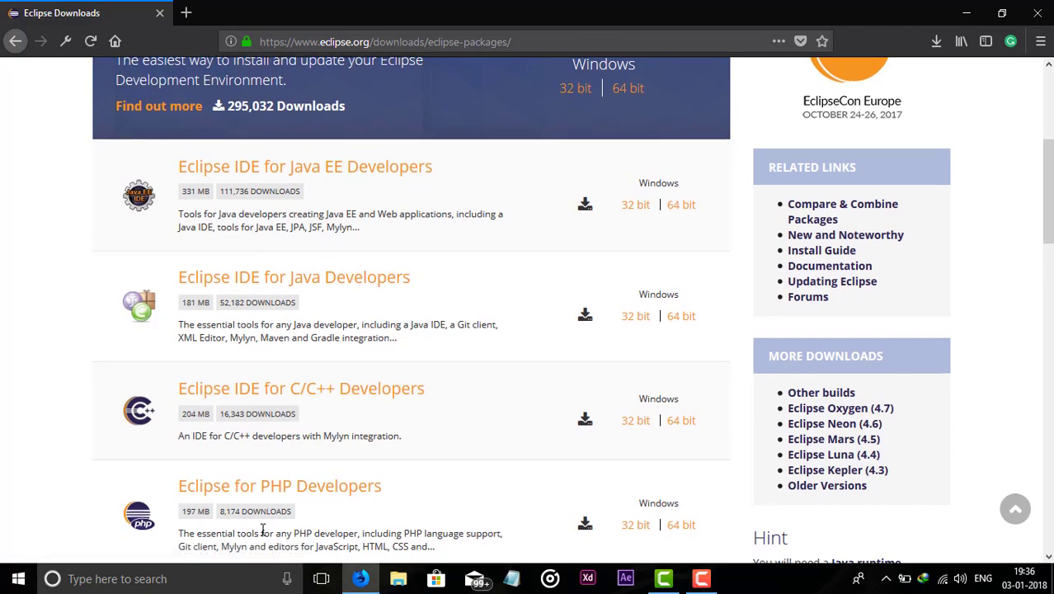
pyautogui.scroll(-5, 264, 239)
pyautogui.scroll(3, 353, 190)
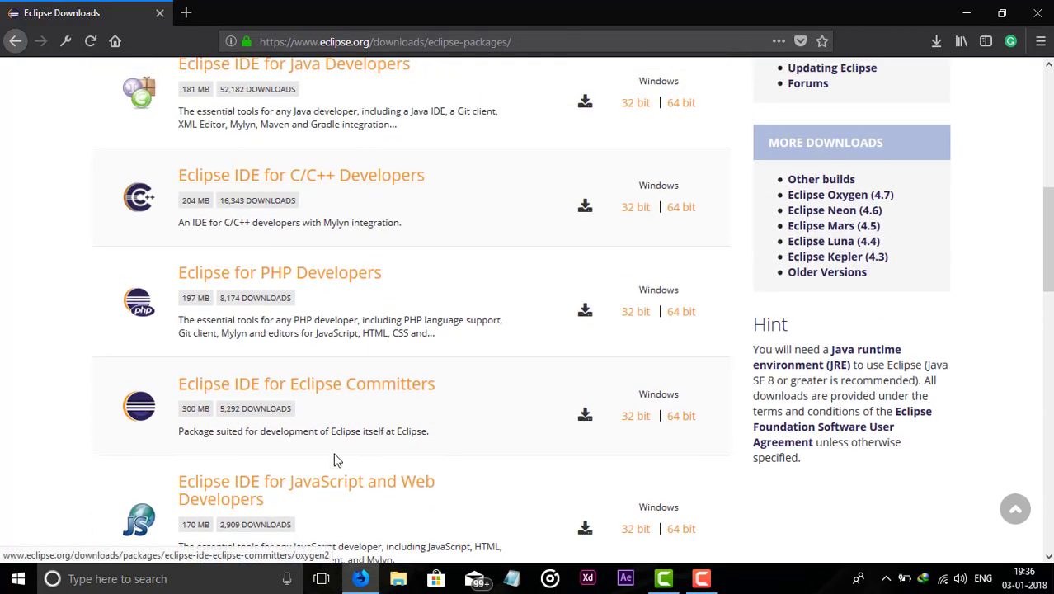
pyautogui.scroll(-5, 336, 459)
pyautogui.scroll(-5, 336, 459)
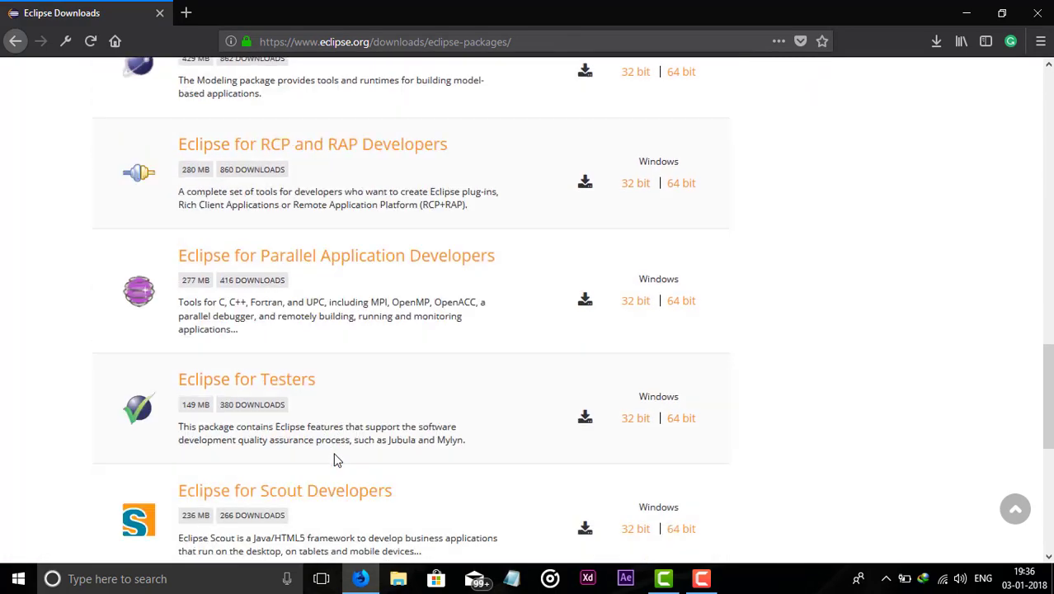
pyautogui.scroll(15, 336, 460)
pyautogui.scroll(-2, 336, 459)
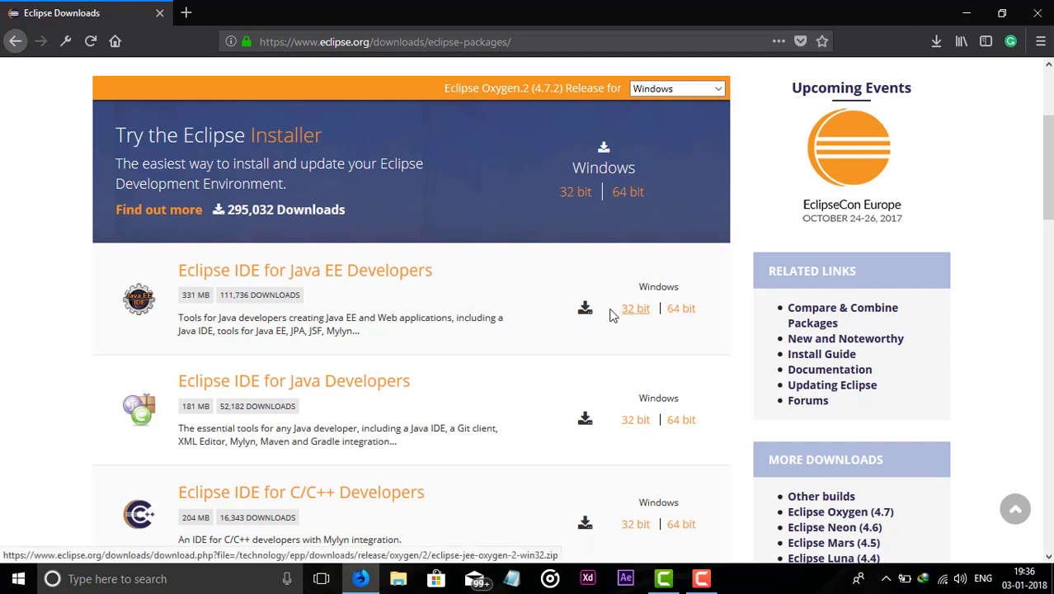
pyautogui.click(686, 317)
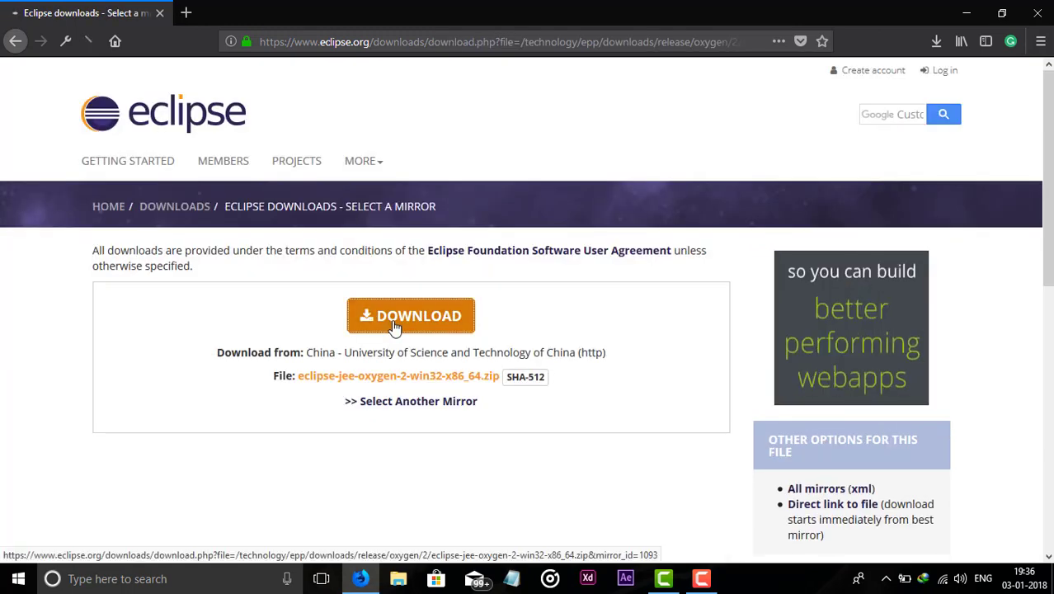
pyautogui.click(394, 322)
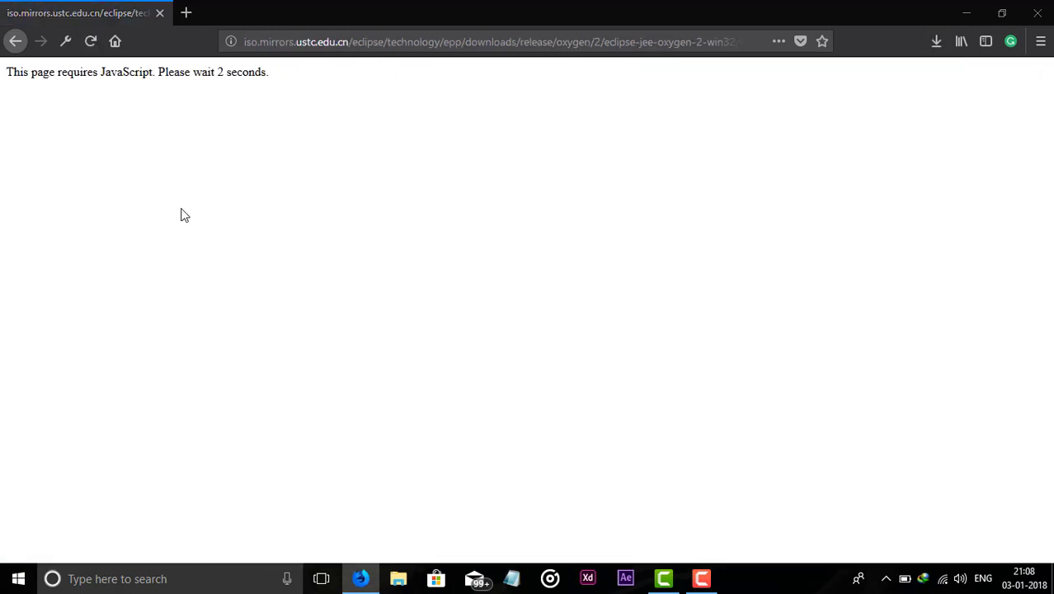
# - Switch to File Explorer and extract eclipse-jee-oxygen-2-win32-x86_64.zip in Downloads into a folder of the same name
pyautogui.press('super+e')
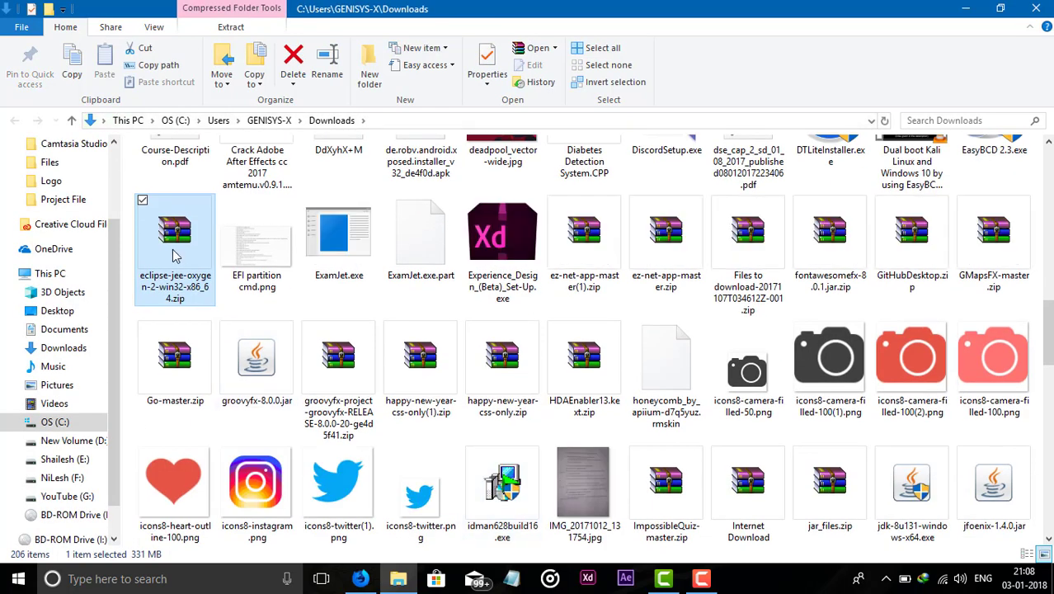
pyautogui.rightClick(173, 257)
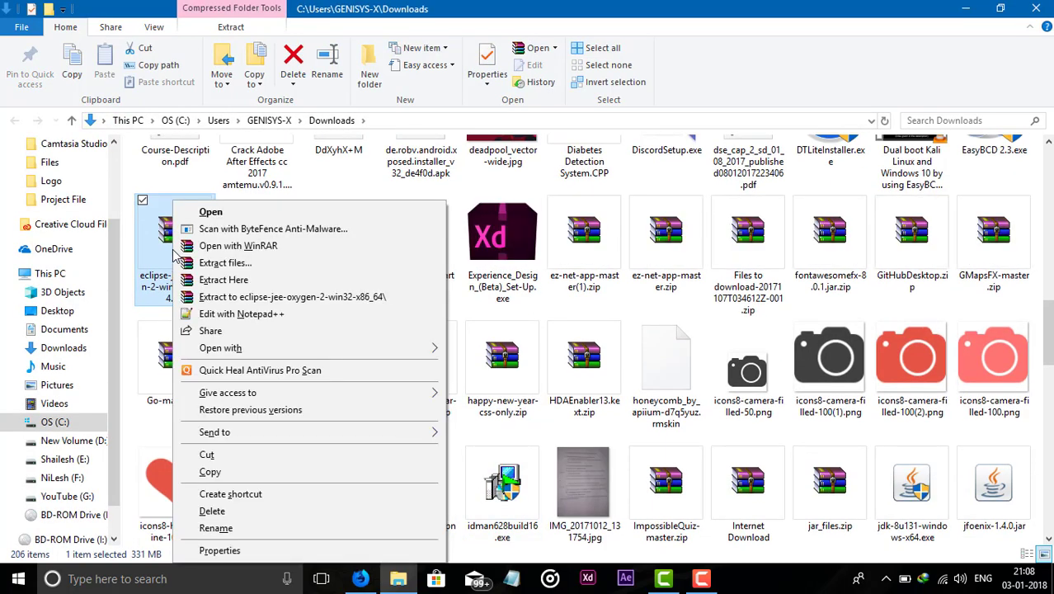
pyautogui.click(280, 297)
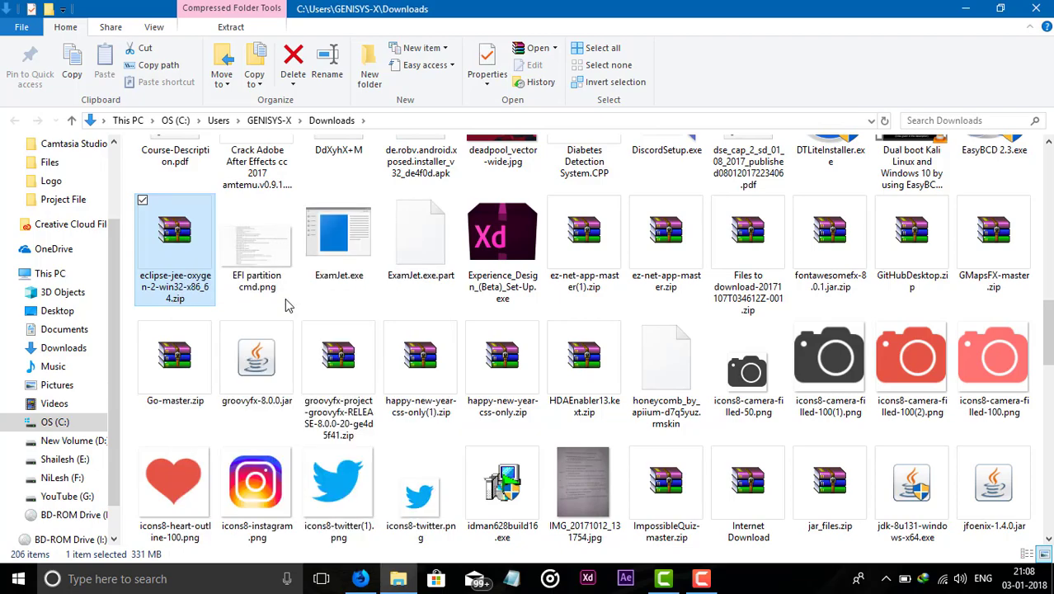
# - Open the eclipse subfolder of the extracted eclipse-jee-oxygen-2-win32-x86_64 folder in Downloads and run eclipse.exe
pyautogui.scroll(5, 317, 417)
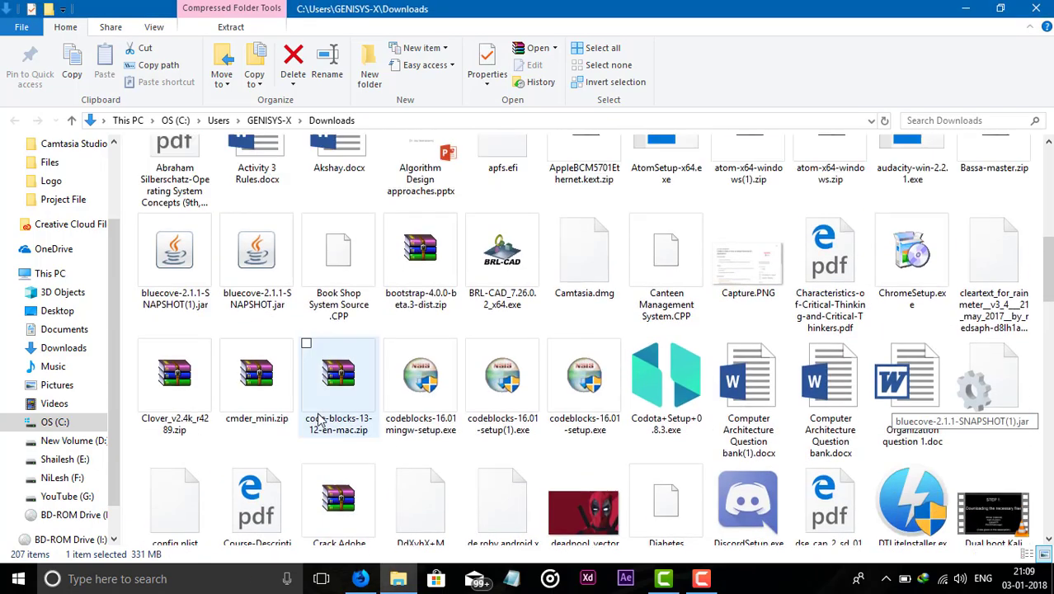
pyautogui.scroll(5, 320, 421)
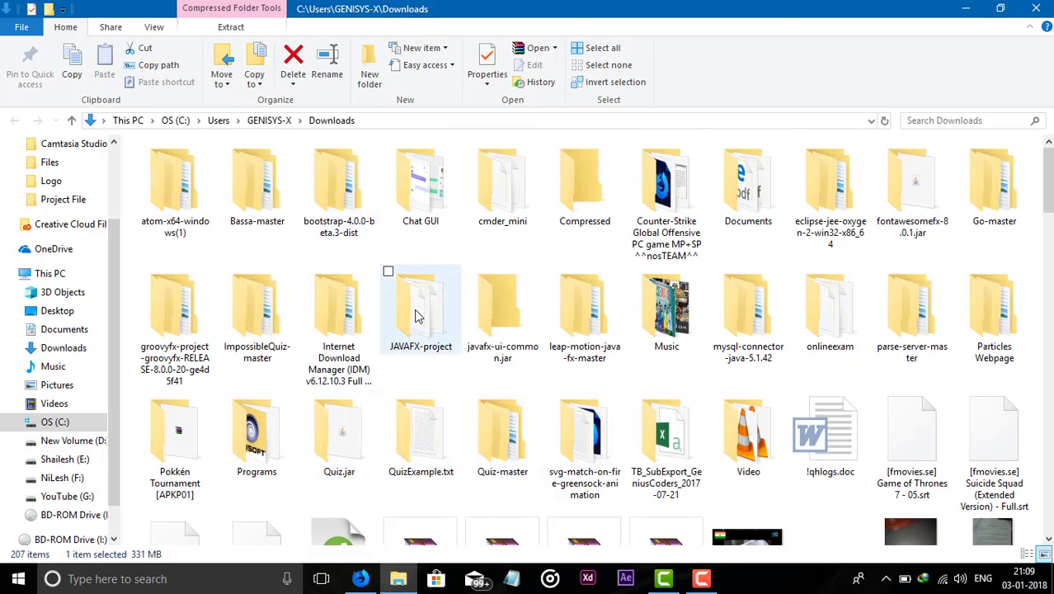
pyautogui.doubleClick(808, 179)
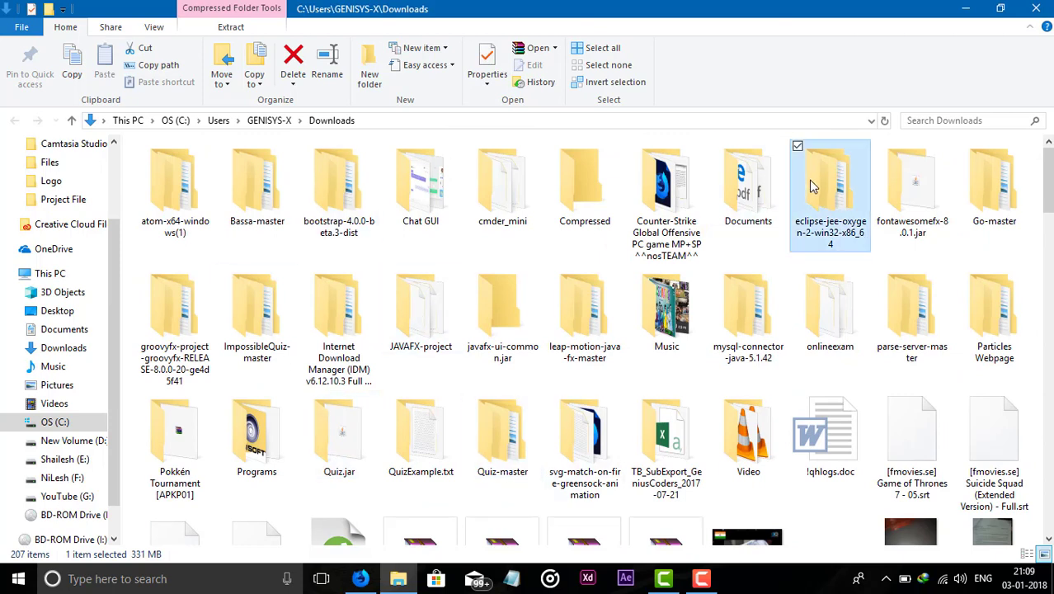
pyautogui.doubleClick(236, 171)
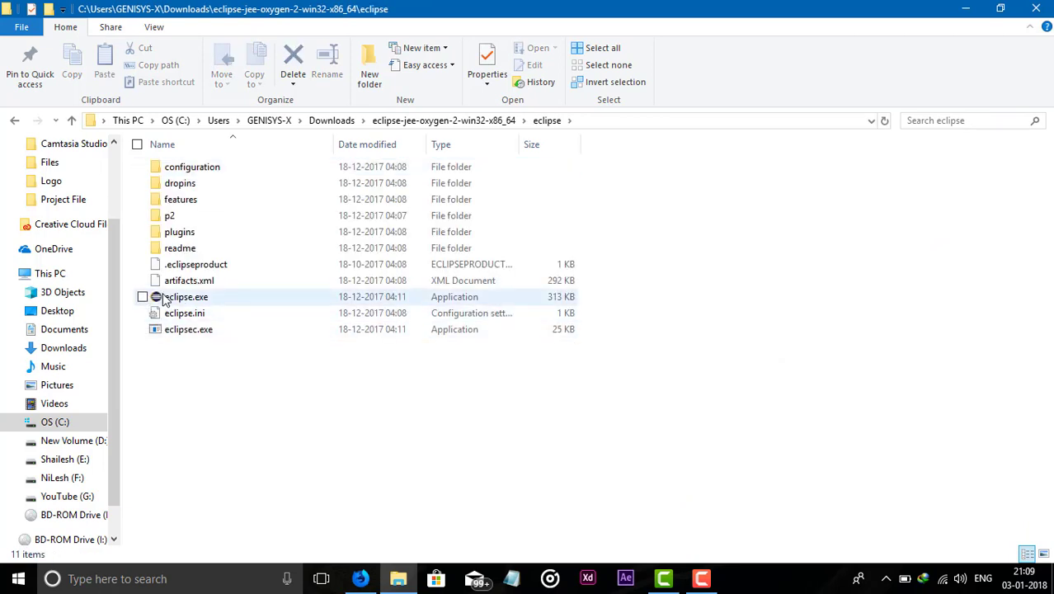
pyautogui.doubleClick(169, 299)
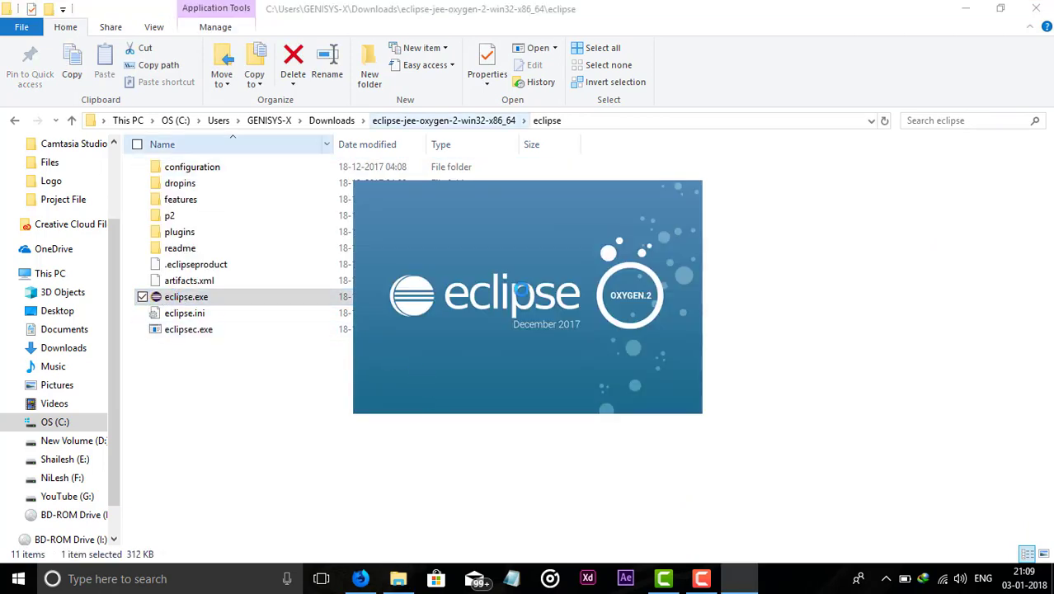
# - Minimize the File Explorer and Firefox windows to clear the desktop while Eclipse starts
pyautogui.click(964, 8)
pyautogui.click(959, 9)
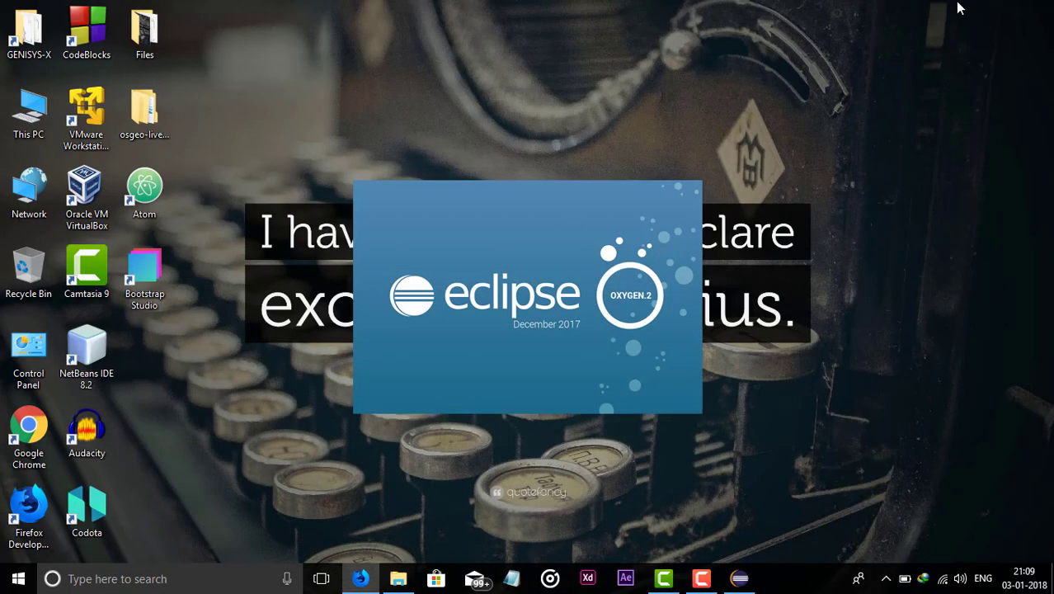
pyautogui.click(887, 580)
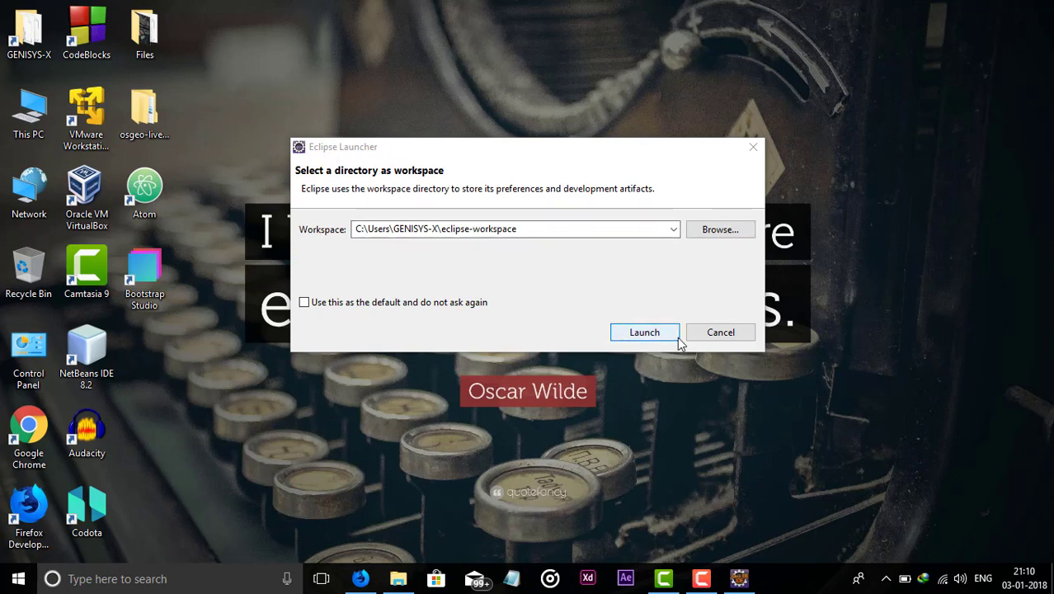
# - Browse for a workspace directory and expand the F: drive under This PC
pyautogui.click(720, 237)
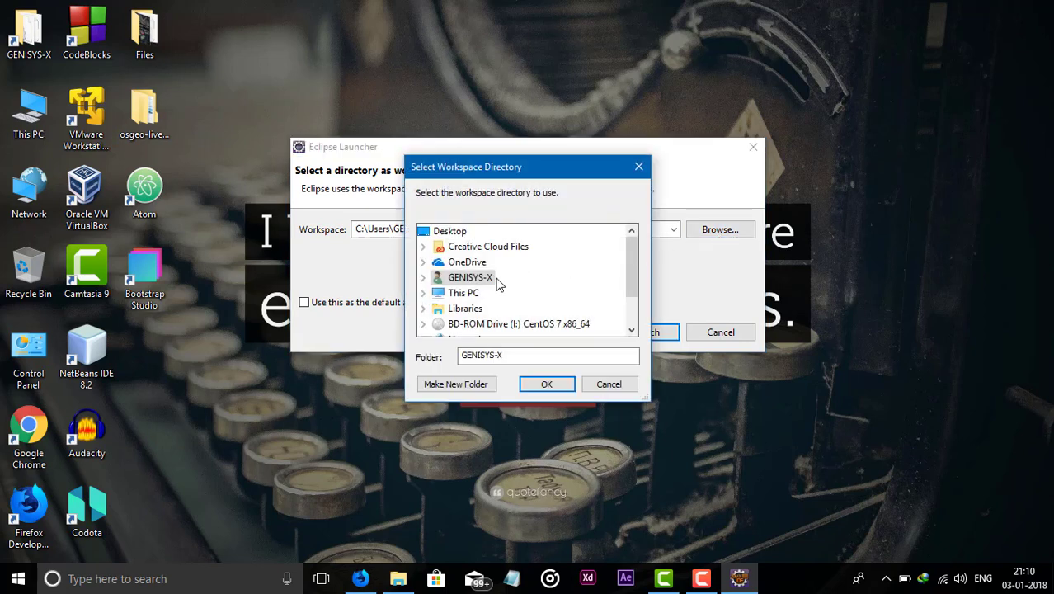
pyautogui.scroll(-1, 495, 277)
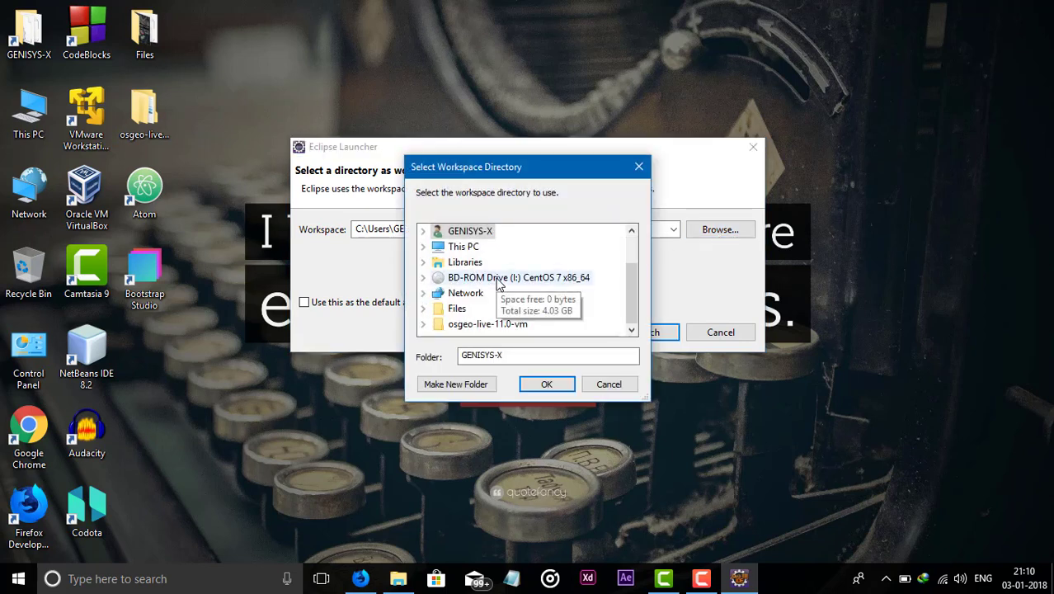
pyautogui.click(425, 249)
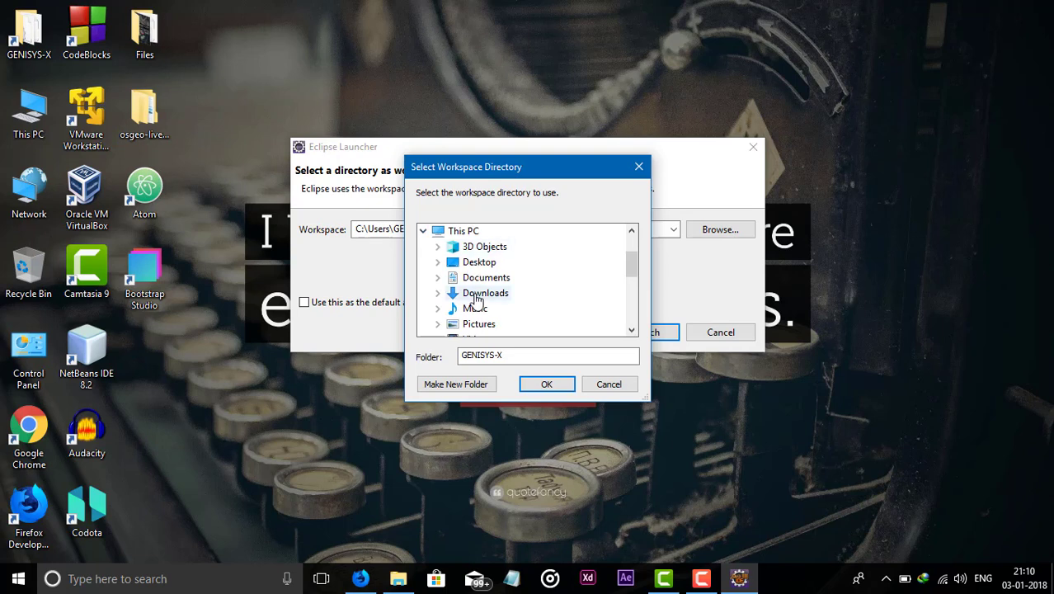
pyautogui.scroll(-2, 472, 304)
pyautogui.scroll(1, 476, 299)
pyautogui.scroll(-2, 483, 291)
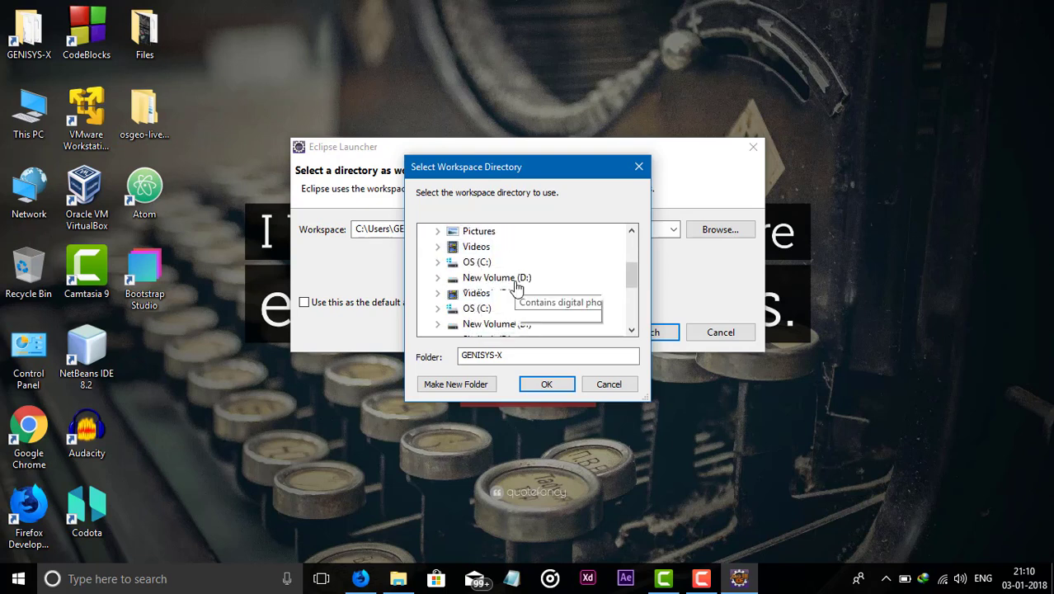
pyautogui.click(486, 264)
pyautogui.doubleClick(486, 262)
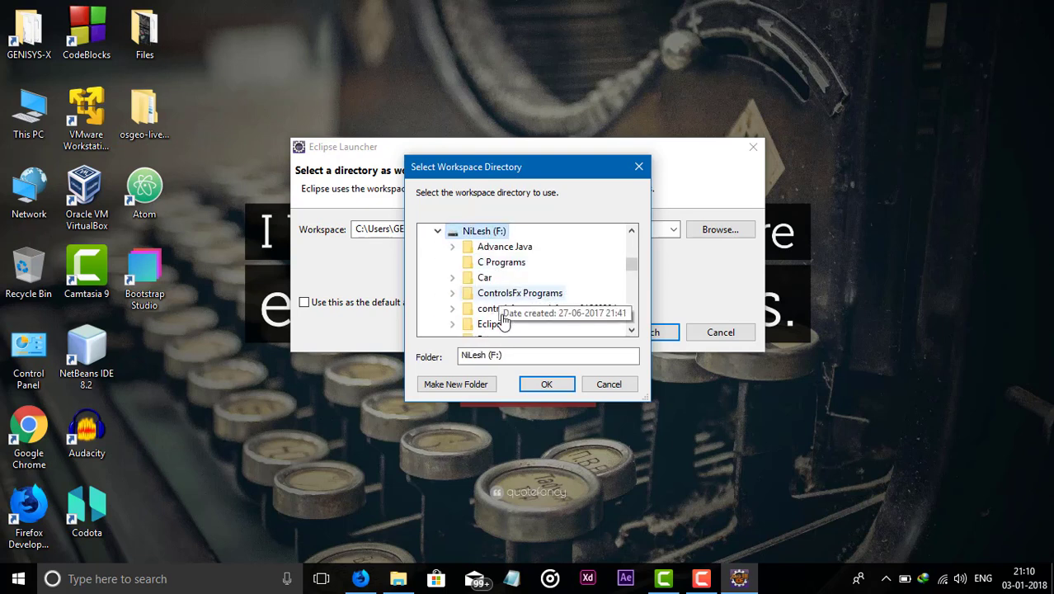
# - Create a new folder named Eclipse_Workspace on the F: drive and choose it as the workspace
pyautogui.click(458, 385)
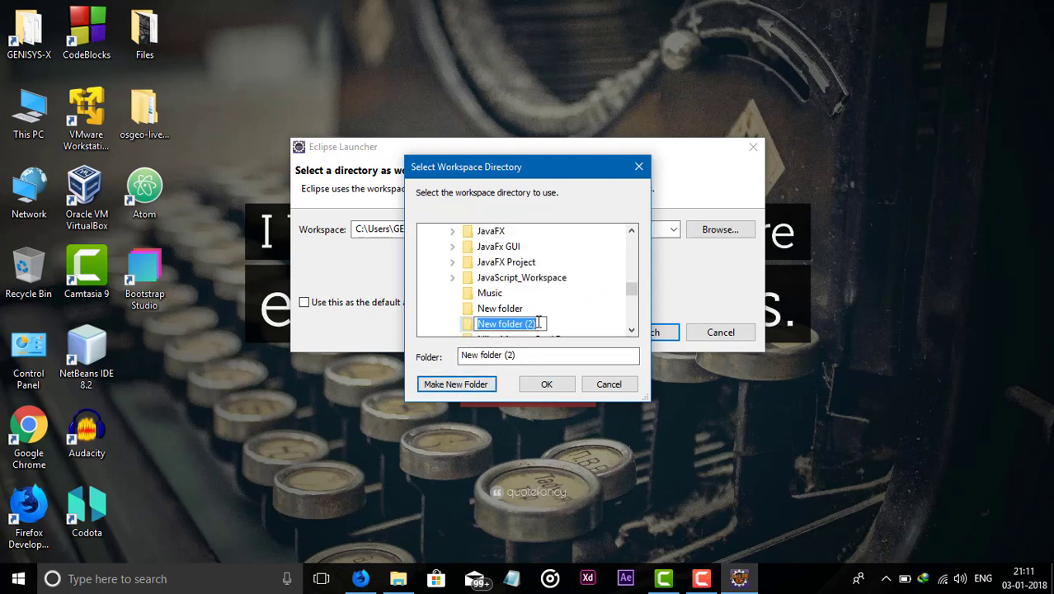
pyautogui.write('EClipse')
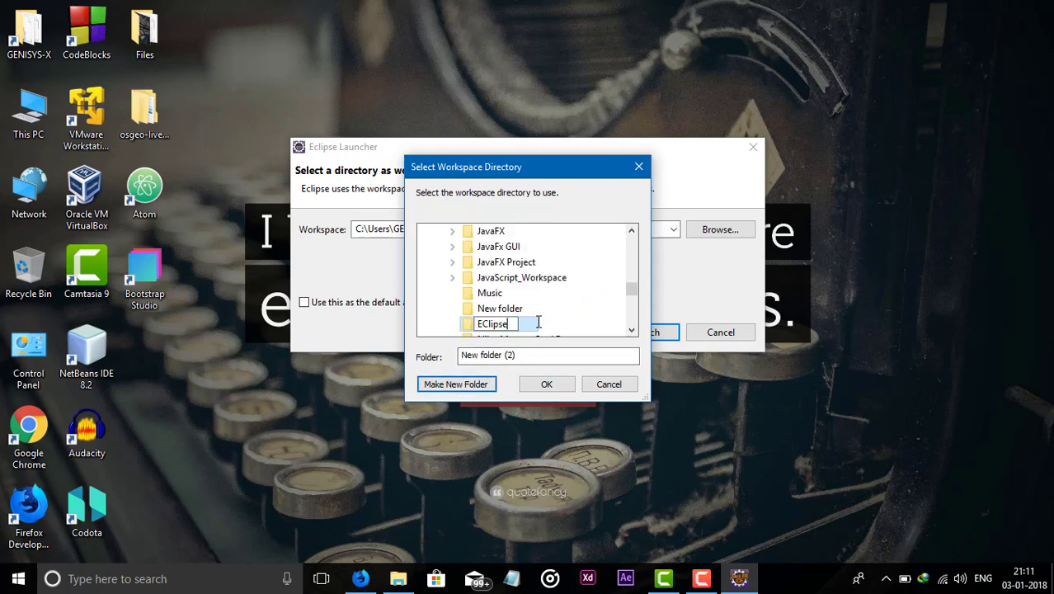
pyautogui.write('_')
pyautogui.press('BackSpace')
pyautogui.press('BackSpace')
pyautogui.press('BackSpace')
pyautogui.press('BackSpace')
pyautogui.press('BackSpace')
pyautogui.write('ipse_Workspace')
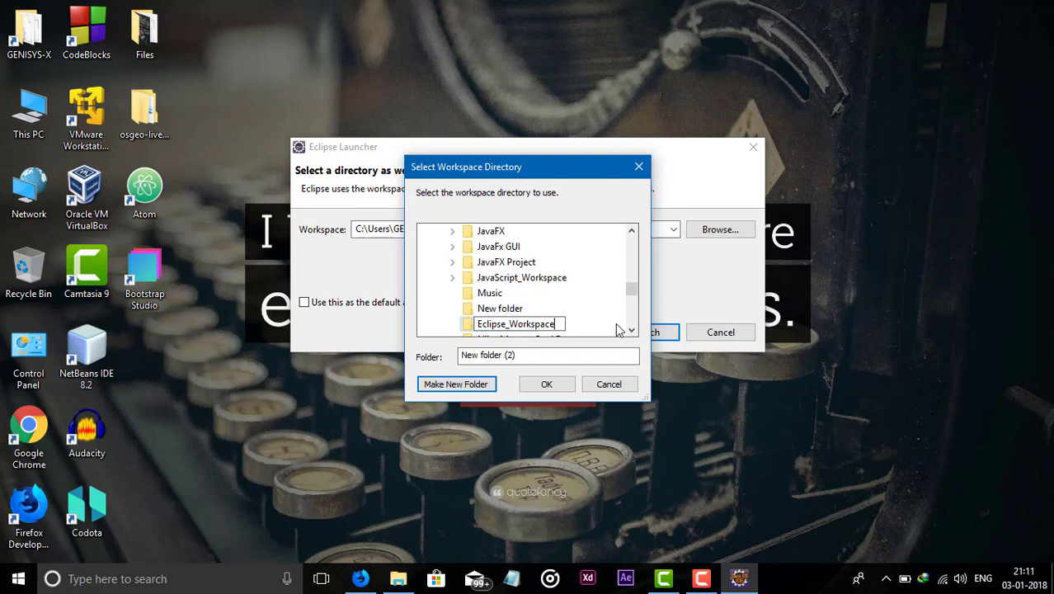
pyautogui.press('Return')
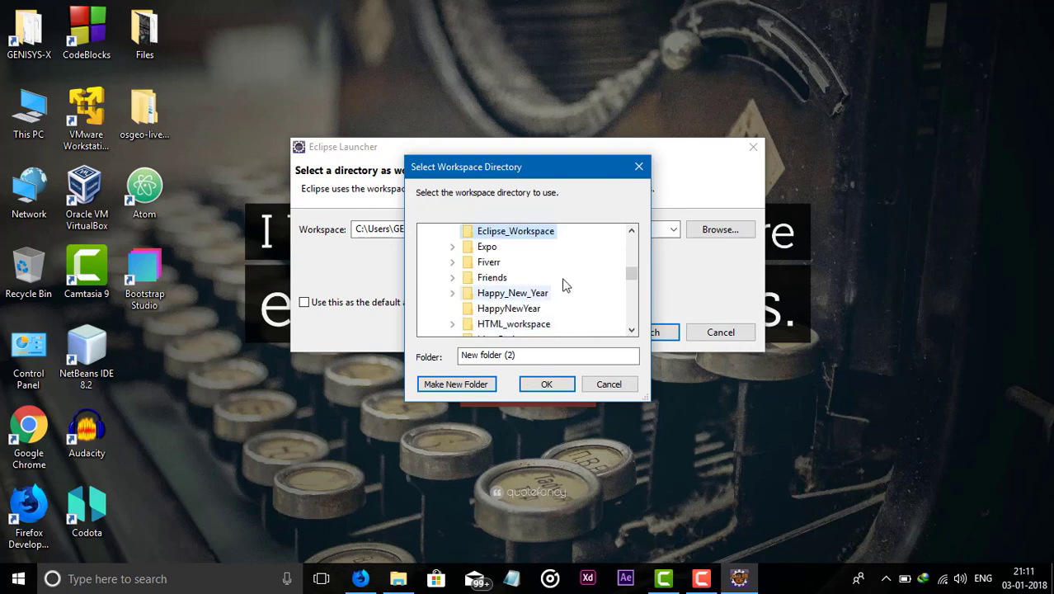
pyautogui.click(547, 384)
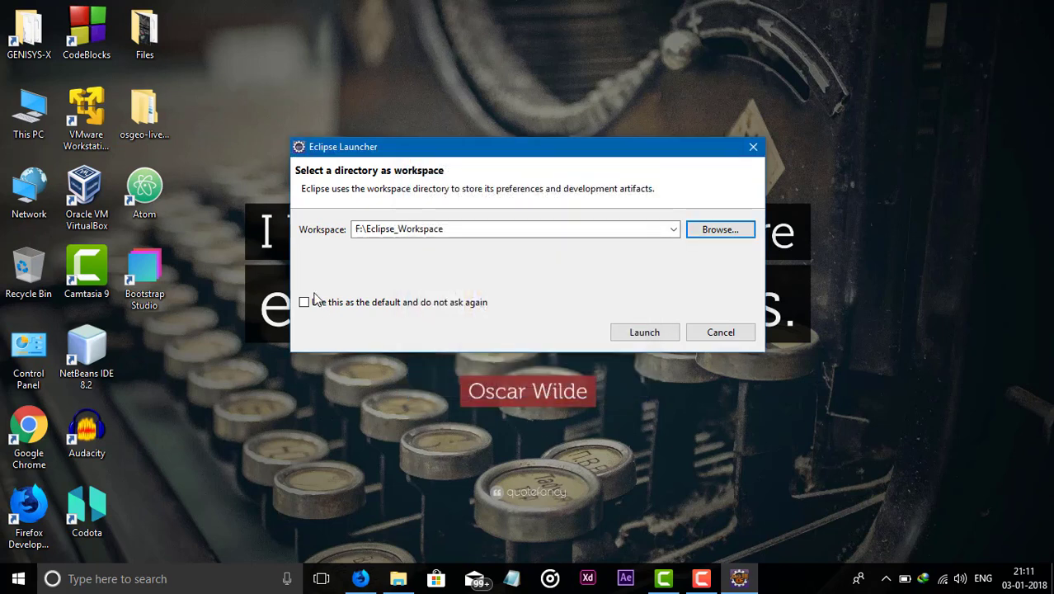
# - Set F:\Eclipse_Workspace as the default workspace without asking again, launch Eclipse and move its window higher on the desktop
pyautogui.click(646, 330)
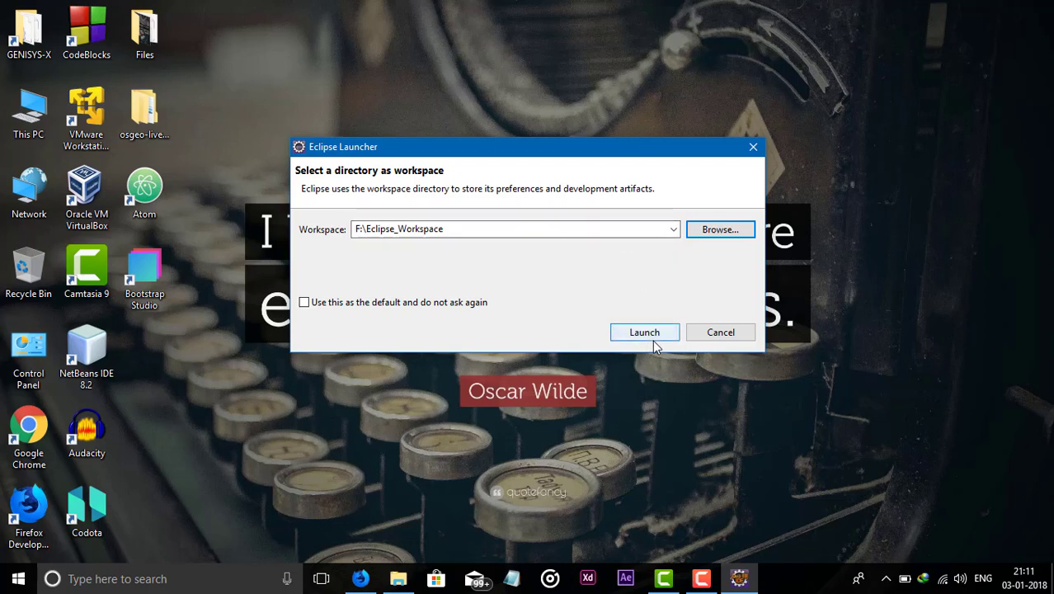
pyautogui.click(303, 303)
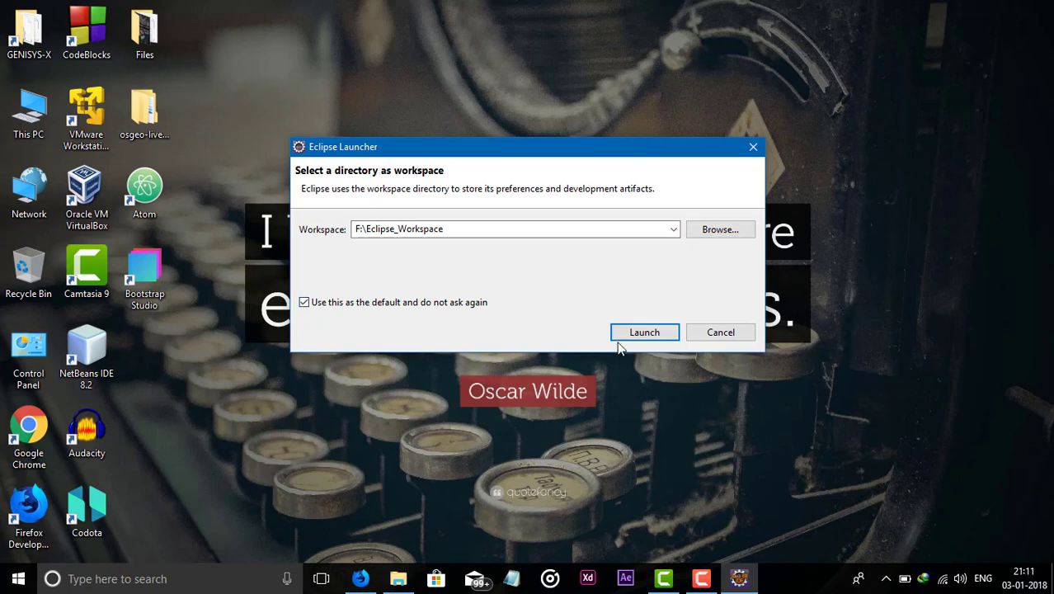
pyautogui.click(643, 336)
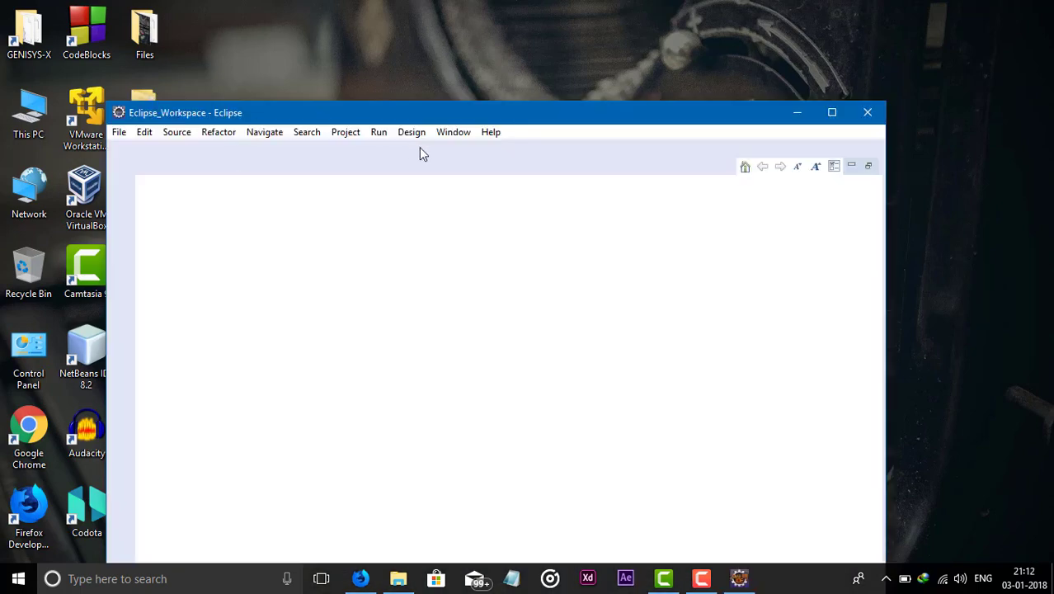
pyautogui.moveTo(476, 110); pyautogui.dragTo(557, 25)
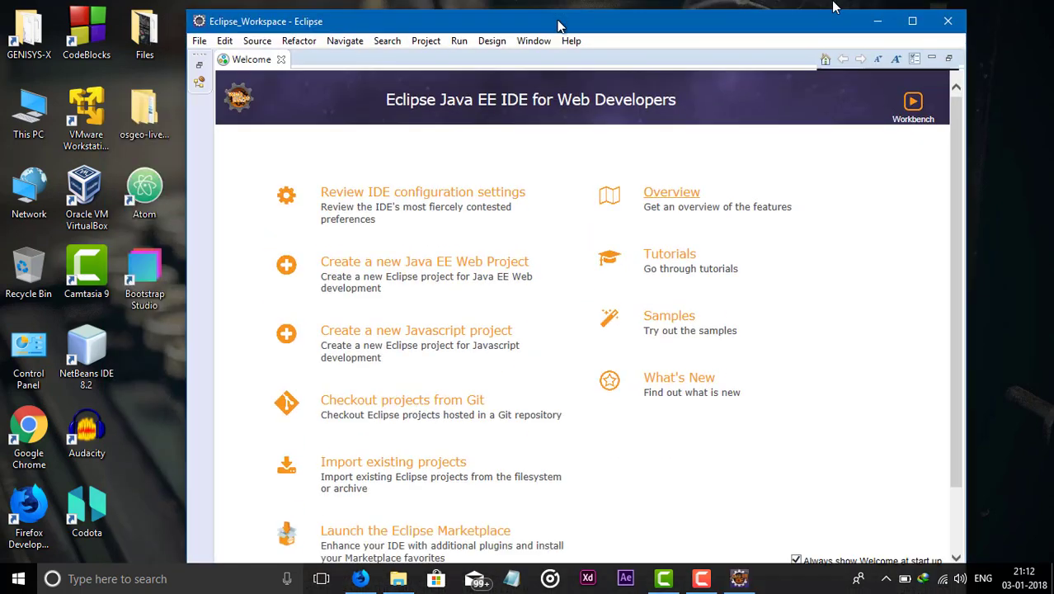
# - Maximize the Eclipse window and close the Welcome page to reveal the workbench
pyautogui.click(913, 21)
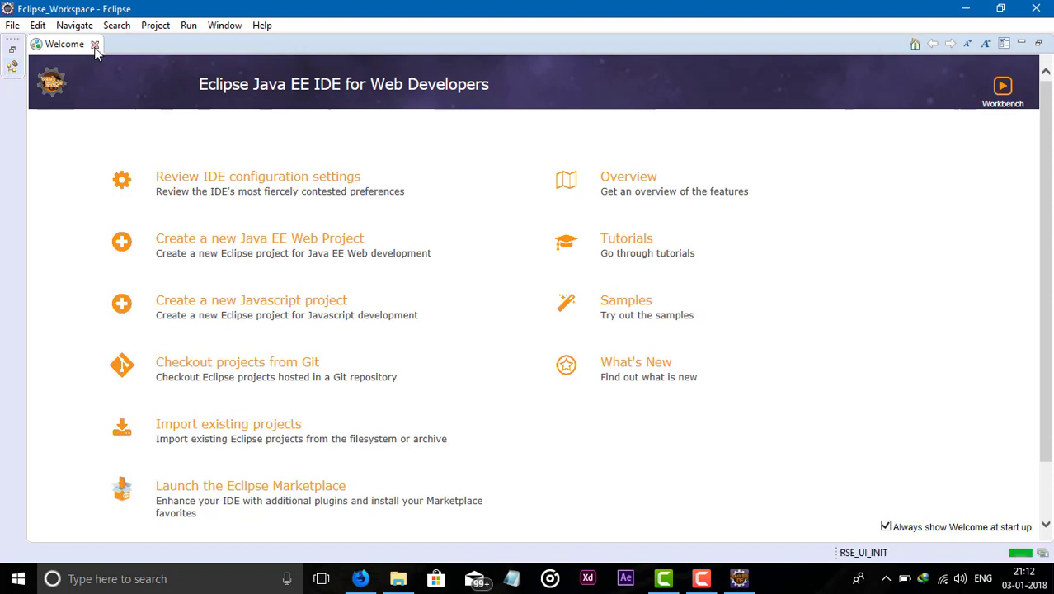
pyautogui.click(95, 45)
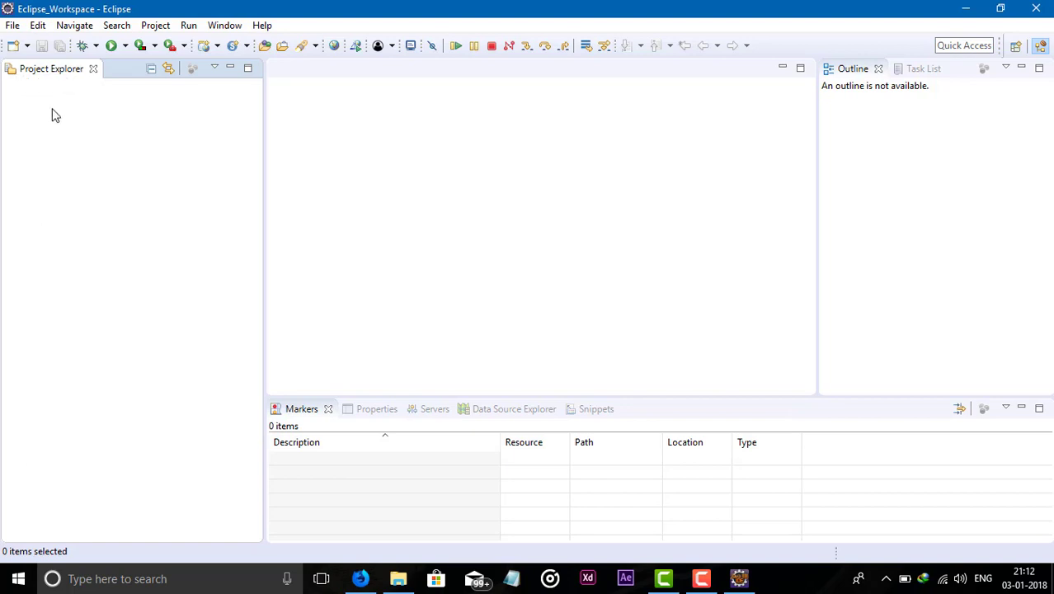
# - Start a new project with the Java Project wizard from the Java category
pyautogui.click(13, 30)
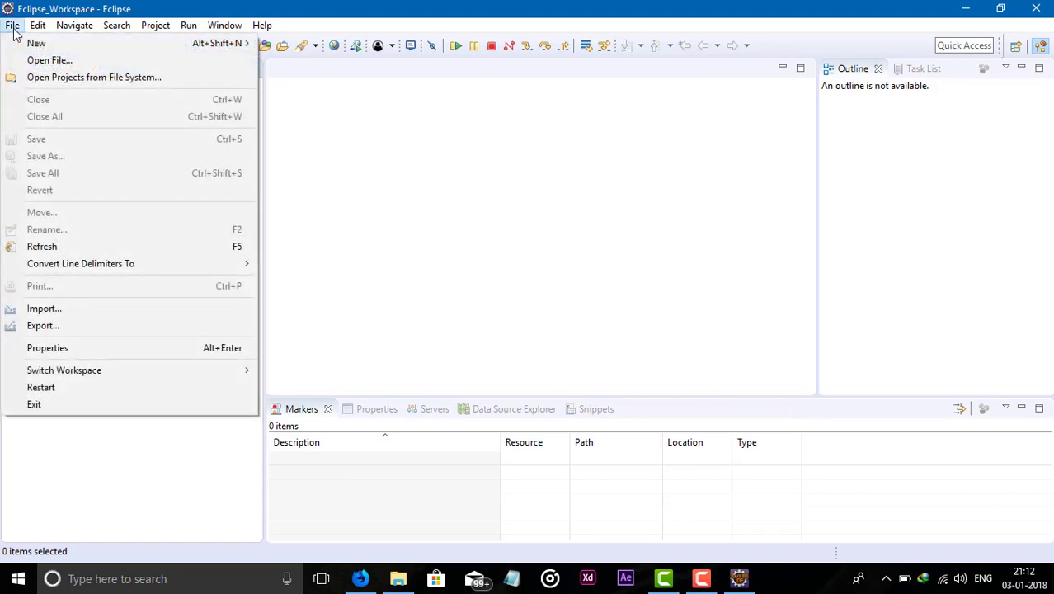
pyautogui.moveTo(20, 46)
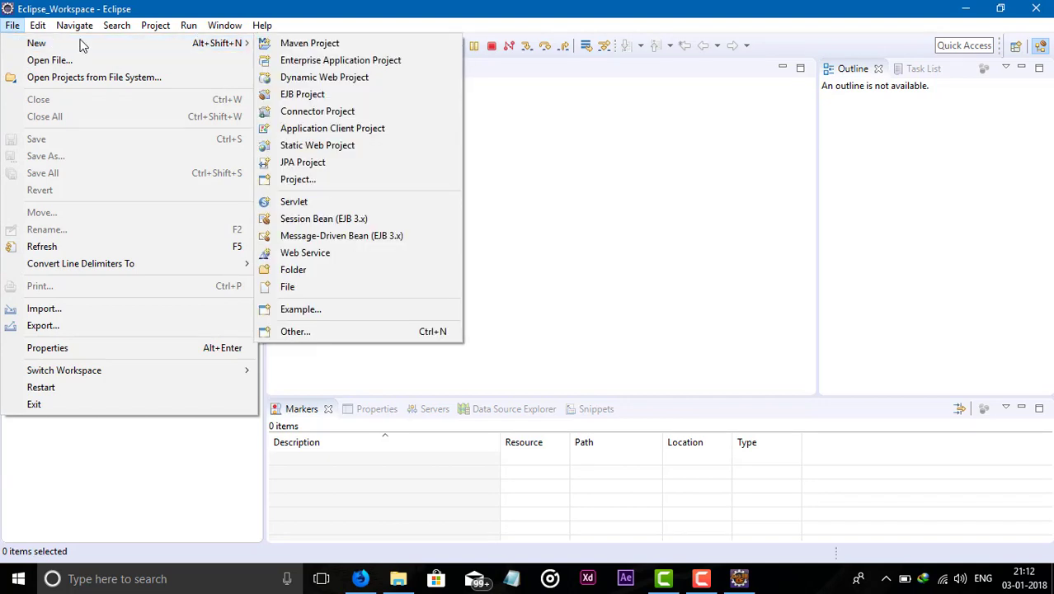
pyautogui.moveTo(35, 43)
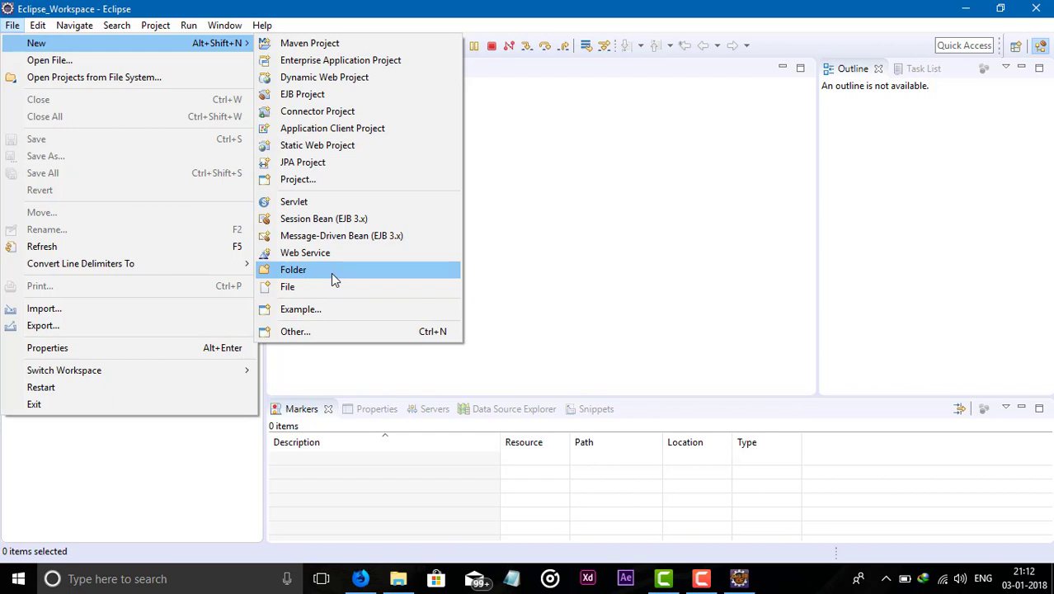
pyautogui.click(380, 186)
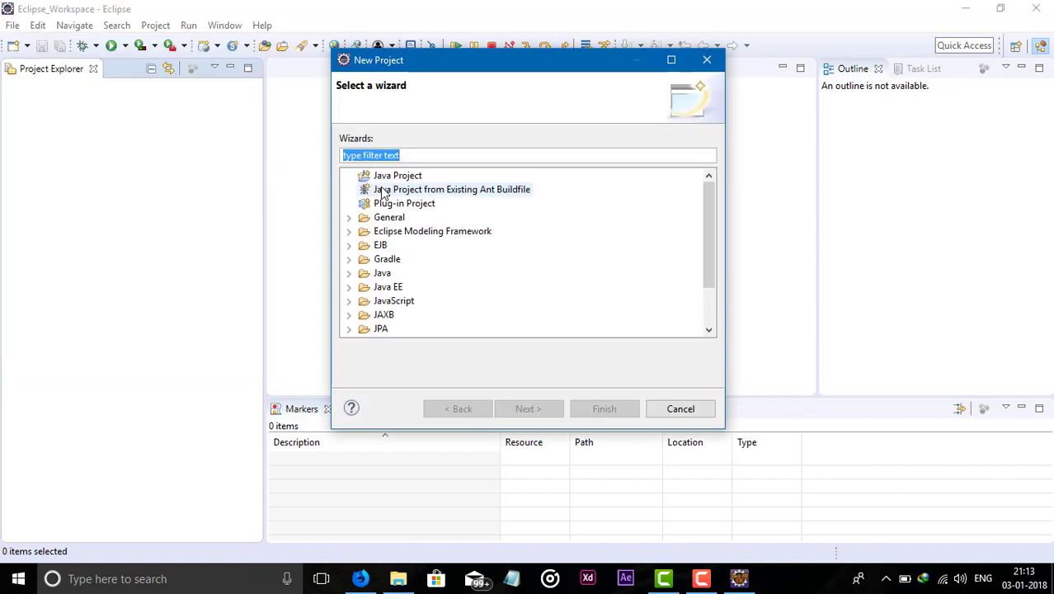
pyautogui.click(349, 274)
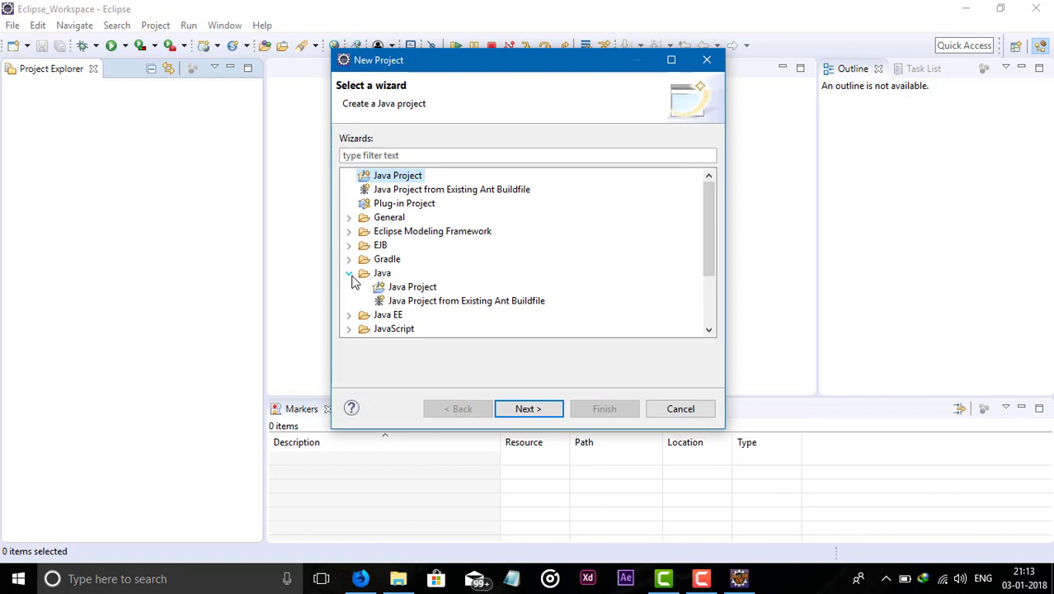
pyautogui.click(410, 288)
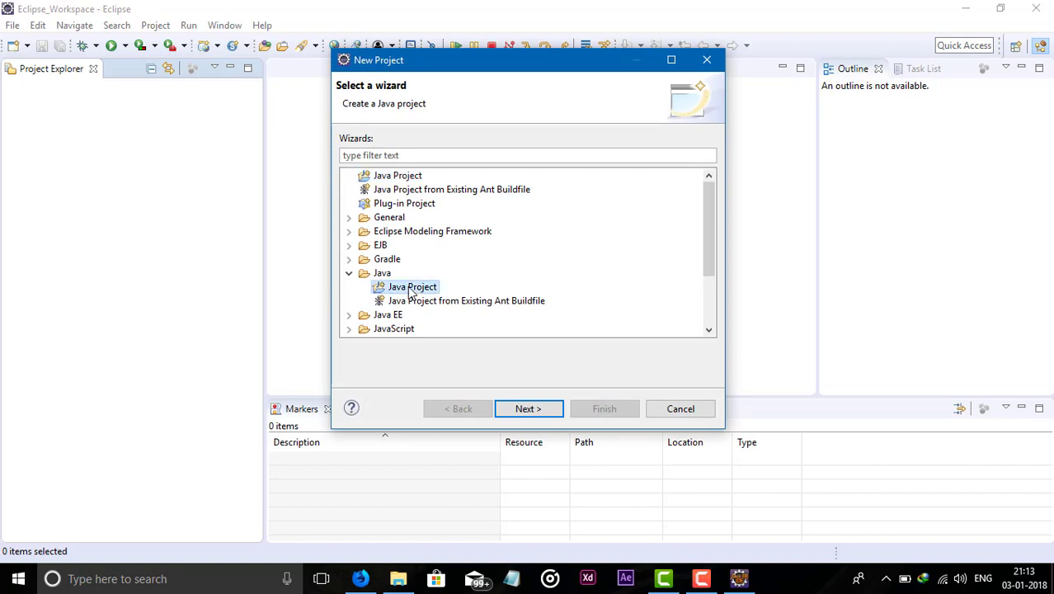
pyautogui.click(544, 410)
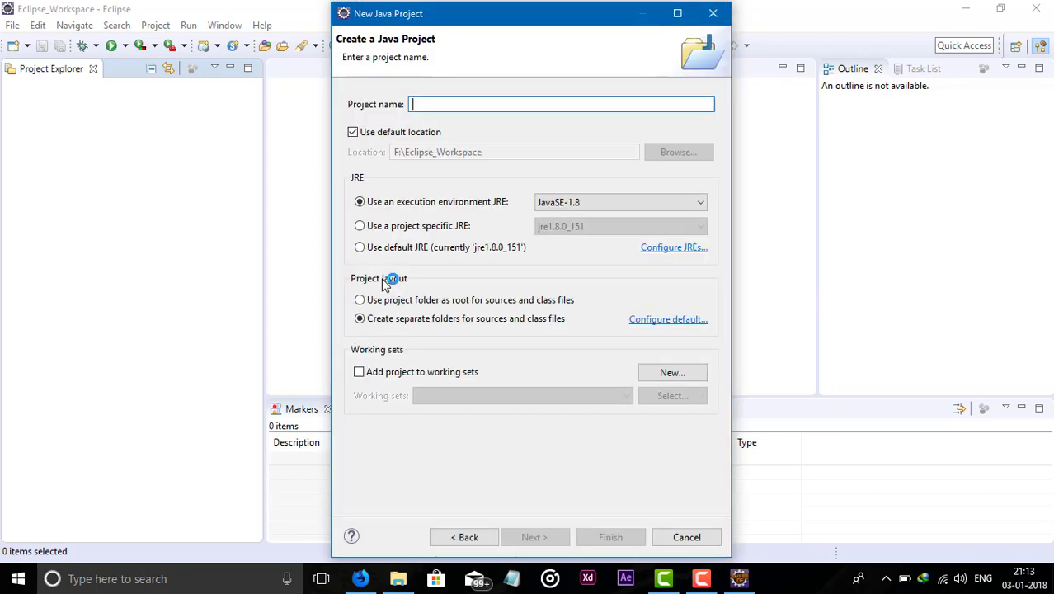
# - Name the project Hello with the JavaSE-1.8 execution environment and continue to the Java build settings
pyautogui.moveTo(549, 22); pyautogui.dragTo(499, 18)
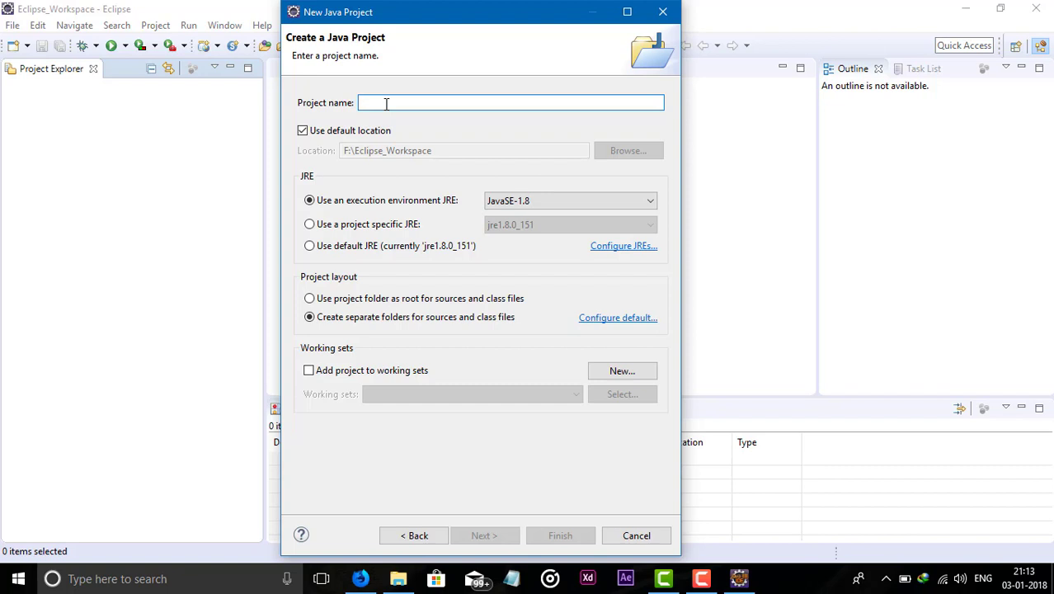
pyautogui.write('Hello')
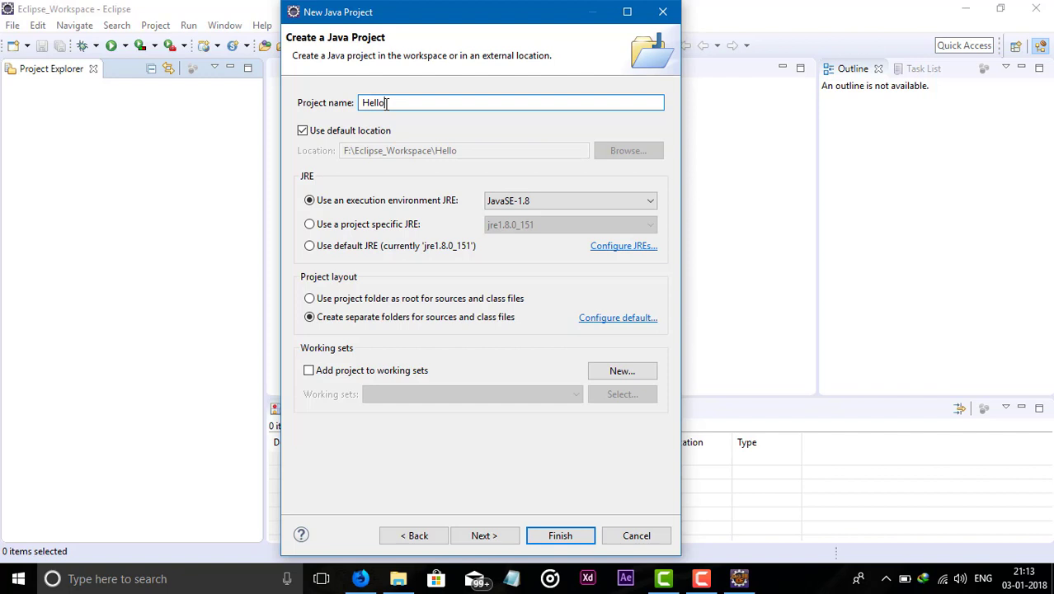
pyautogui.click(570, 201)
pyautogui.click(532, 205)
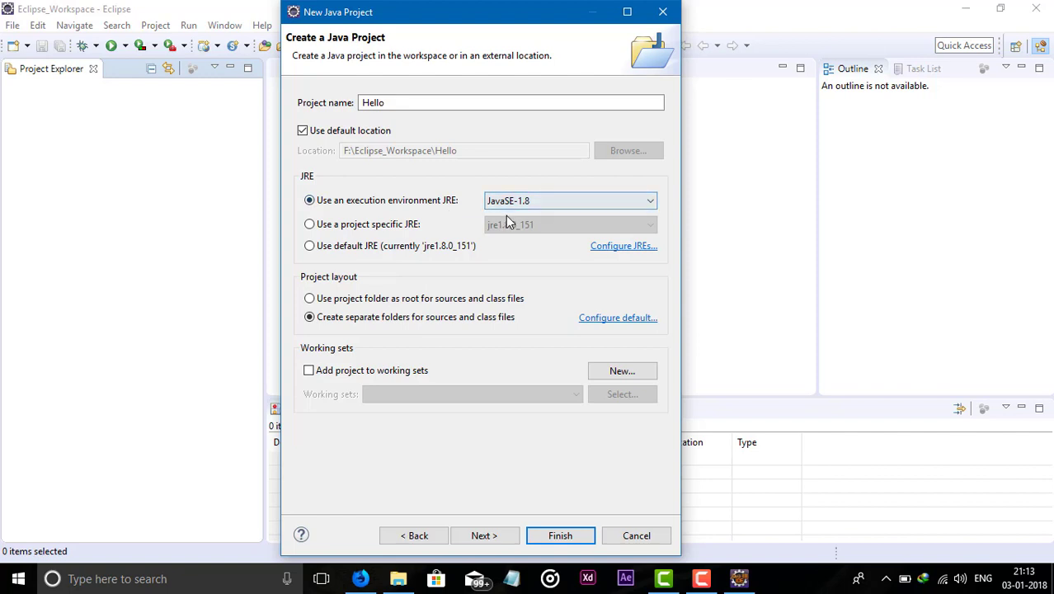
pyautogui.click(542, 209)
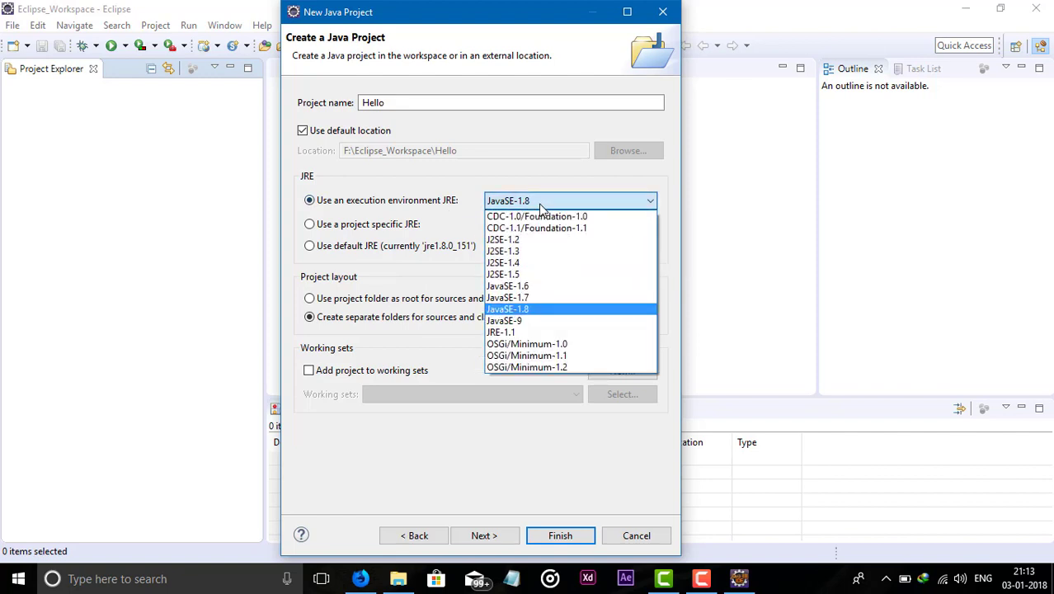
pyautogui.click(542, 208)
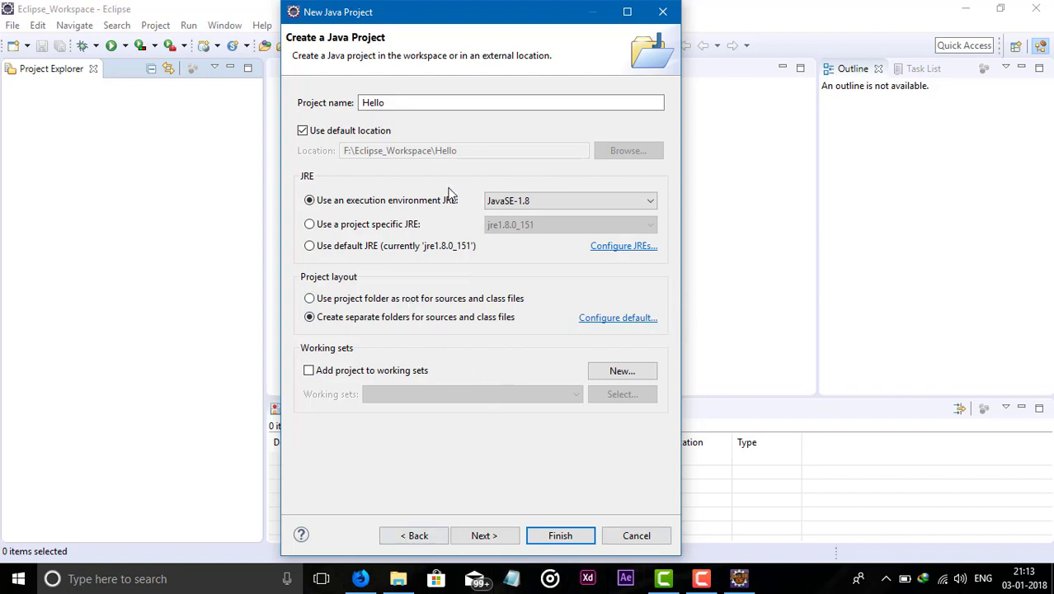
pyautogui.click(395, 102)
pyautogui.moveTo(395, 102); pyautogui.dragTo(318, 94)
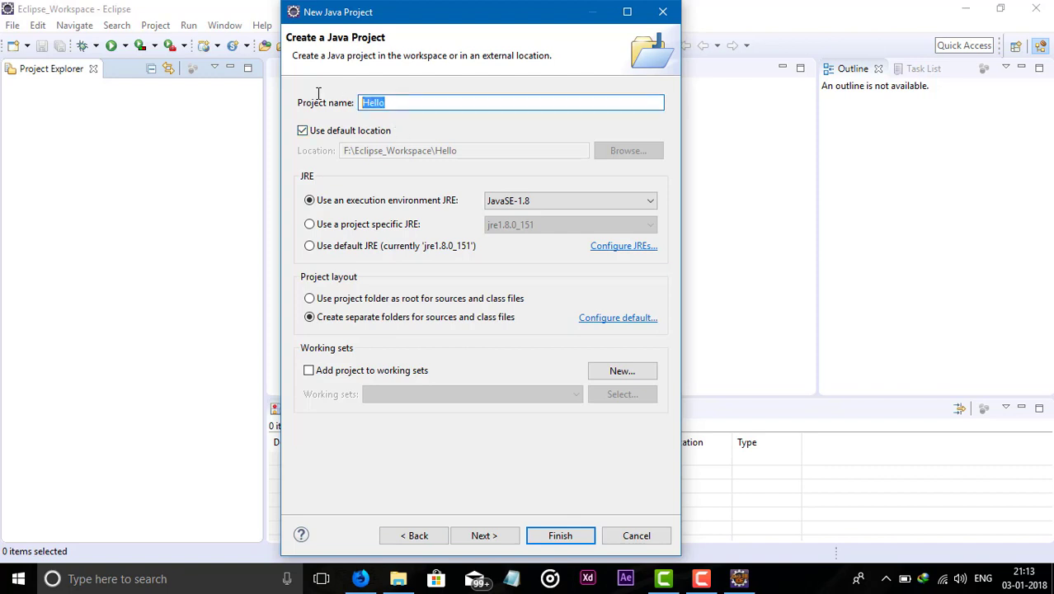
pyautogui.click(484, 536)
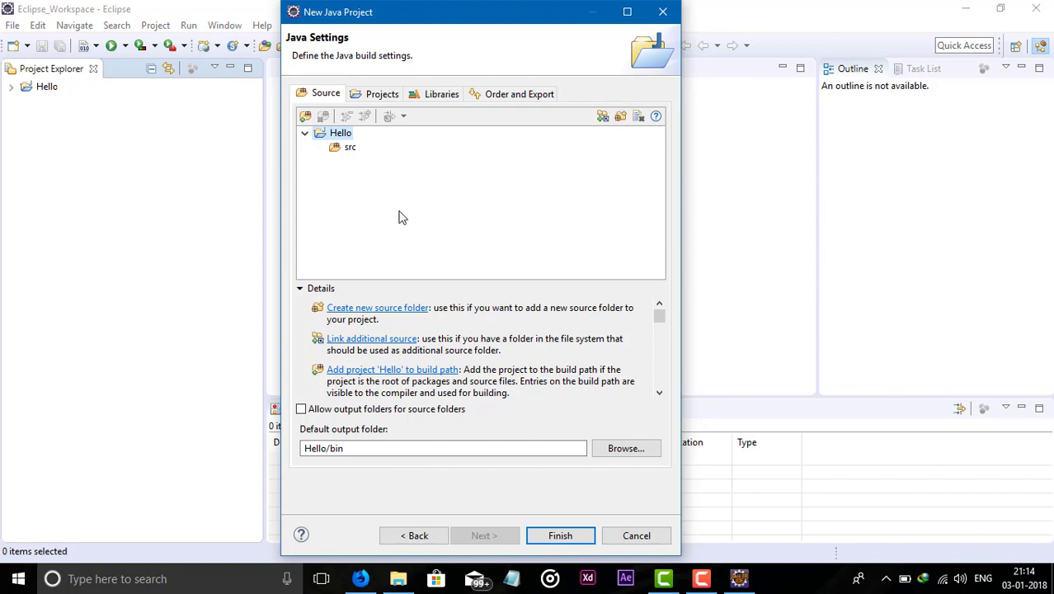
# - Review the required projects, the libraries and the source folders in the project's Java build settings
pyautogui.click(394, 96)
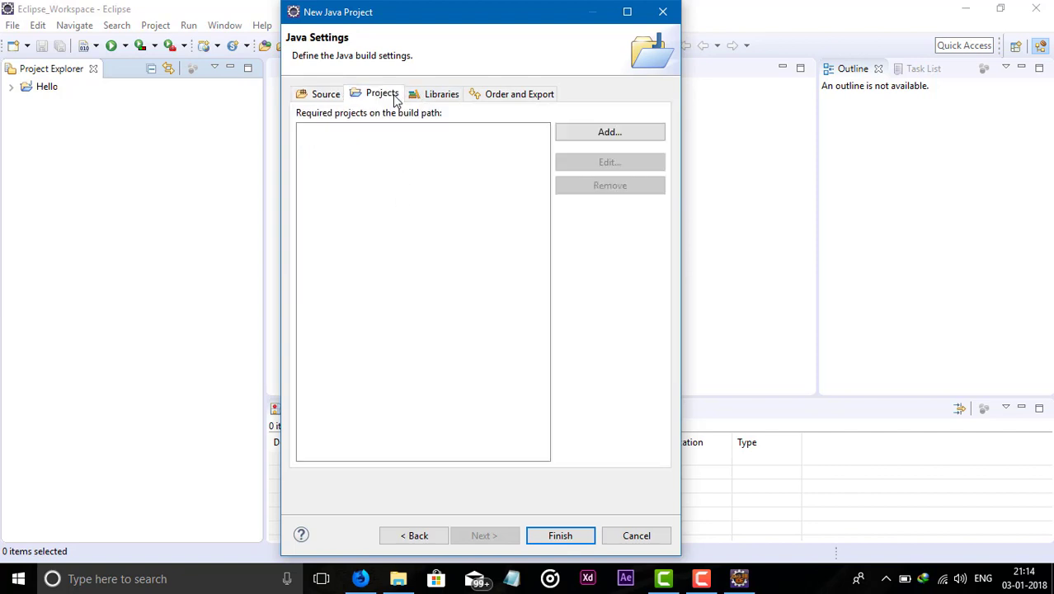
pyautogui.click(439, 97)
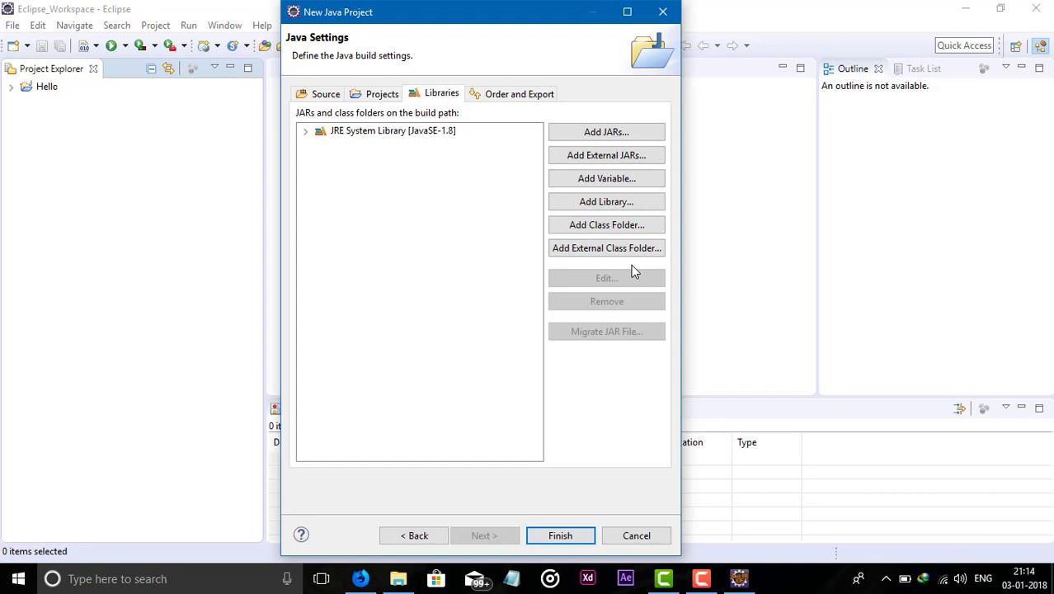
pyautogui.click(335, 95)
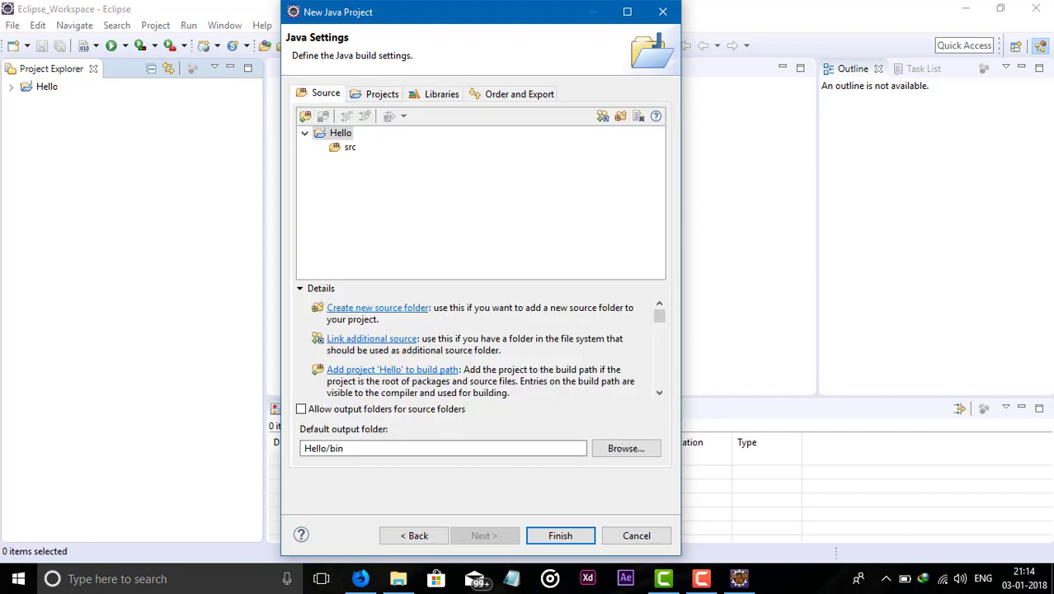
# - Finish creating the Hello project and open the associated Java perspective, remembering this decision
pyautogui.click(562, 544)
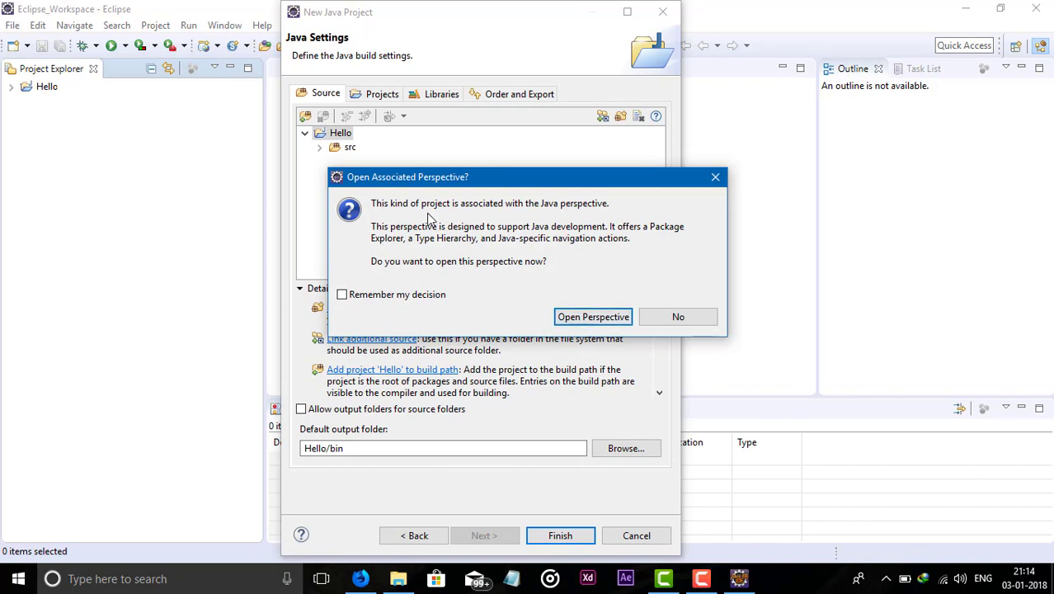
pyautogui.click(342, 295)
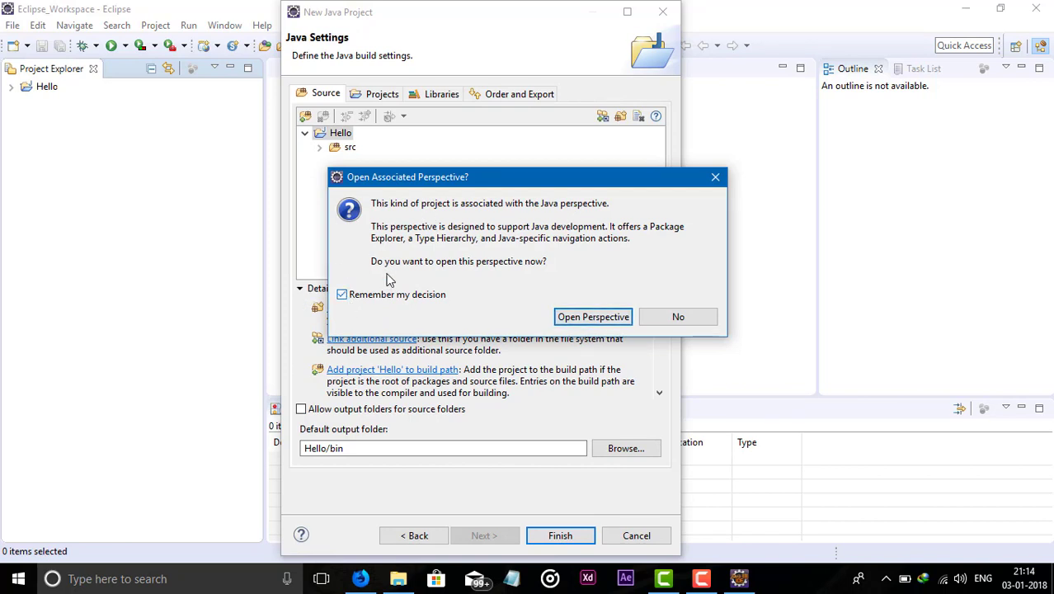
pyautogui.click(614, 319)
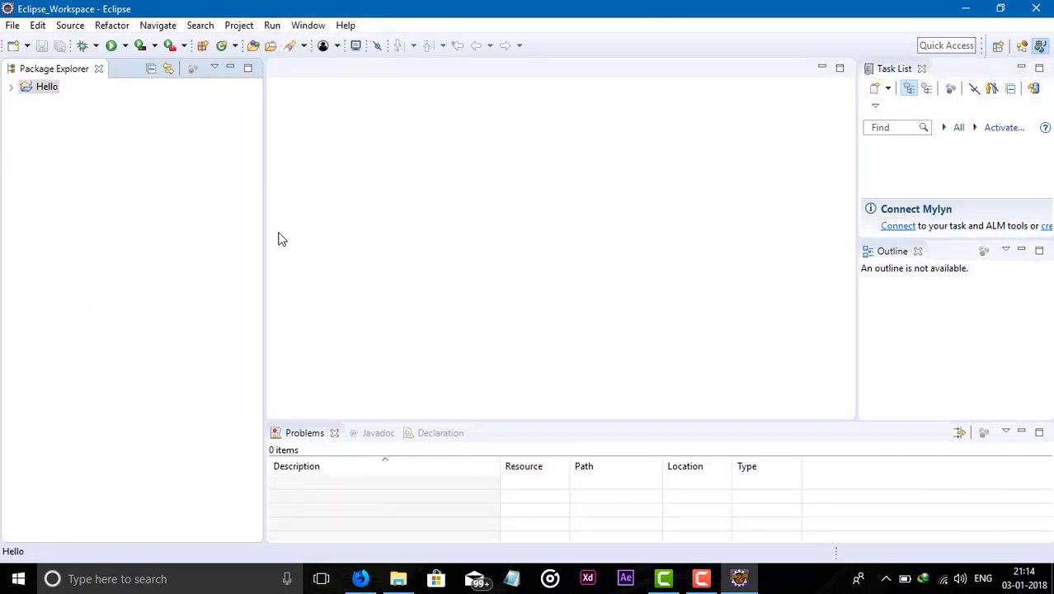
# - Narrow the Package Explorer, expand the Hello project and look through the JARs of its JRE System Library
pyautogui.moveTo(264, 234); pyautogui.dragTo(148, 231)
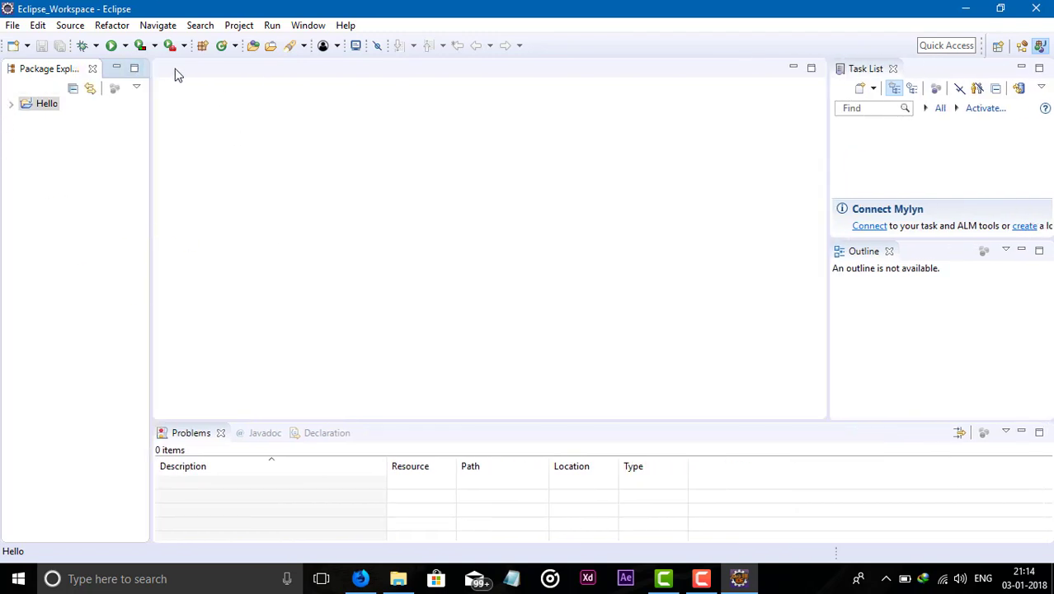
pyautogui.click(12, 105)
pyautogui.click(24, 119)
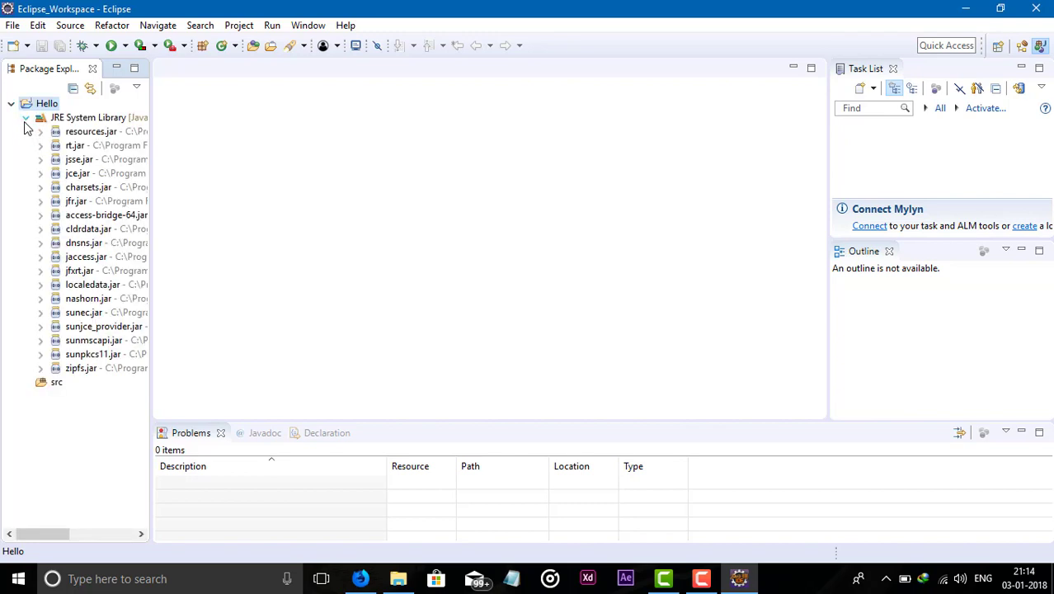
pyautogui.click(24, 120)
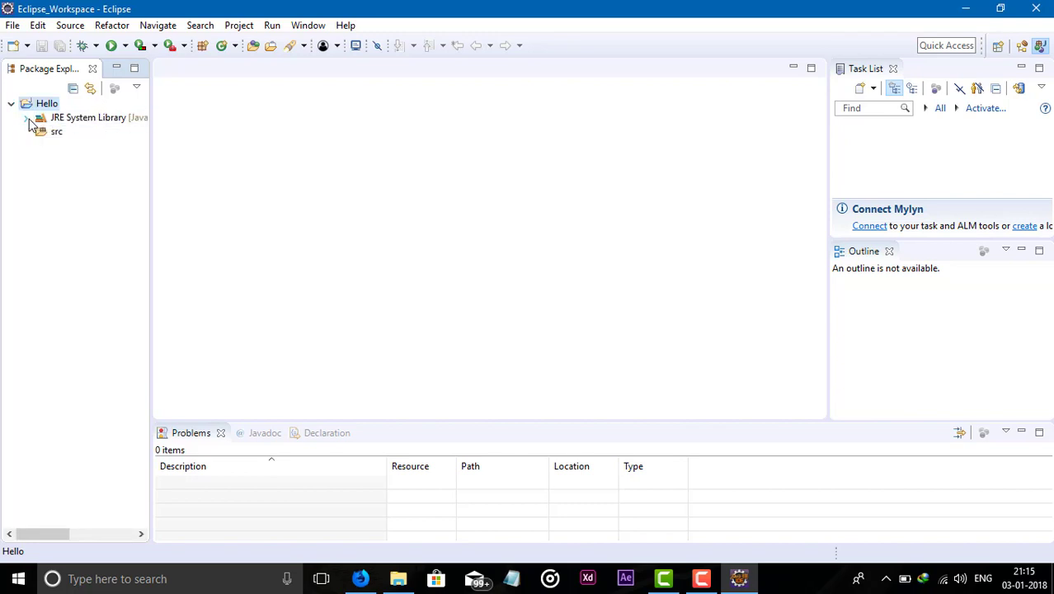
pyautogui.click(27, 120)
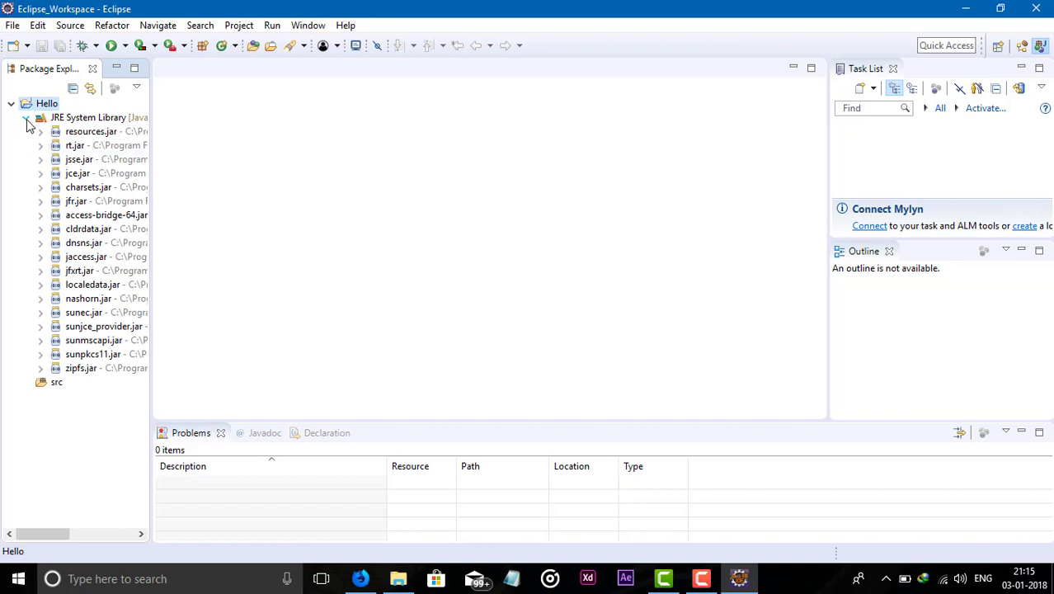
pyautogui.click(25, 119)
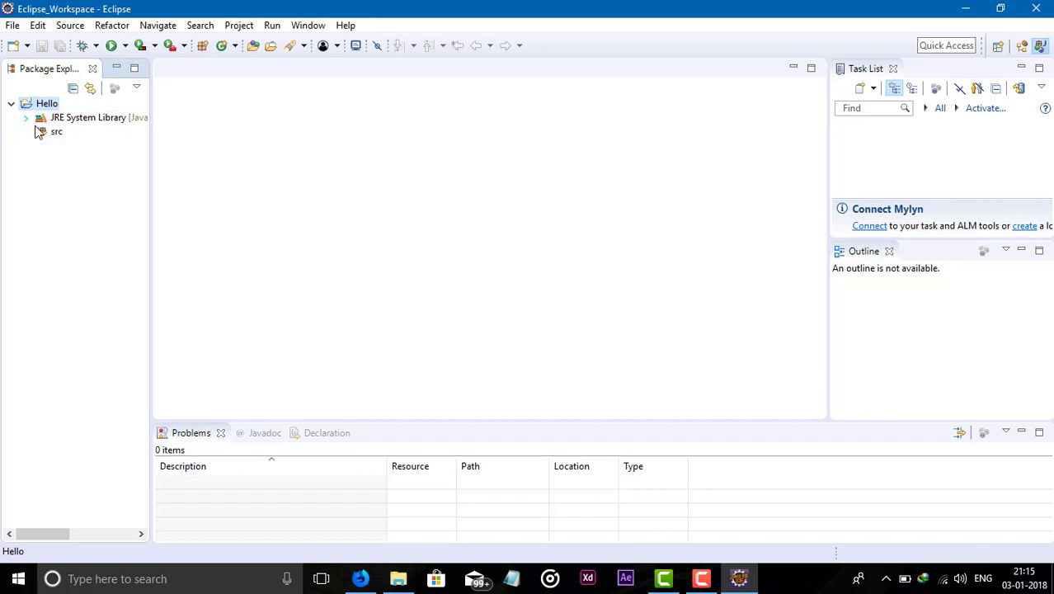
# - Create a new public Java class named Hello in the project's src folder, using the default package
pyautogui.click(43, 135)
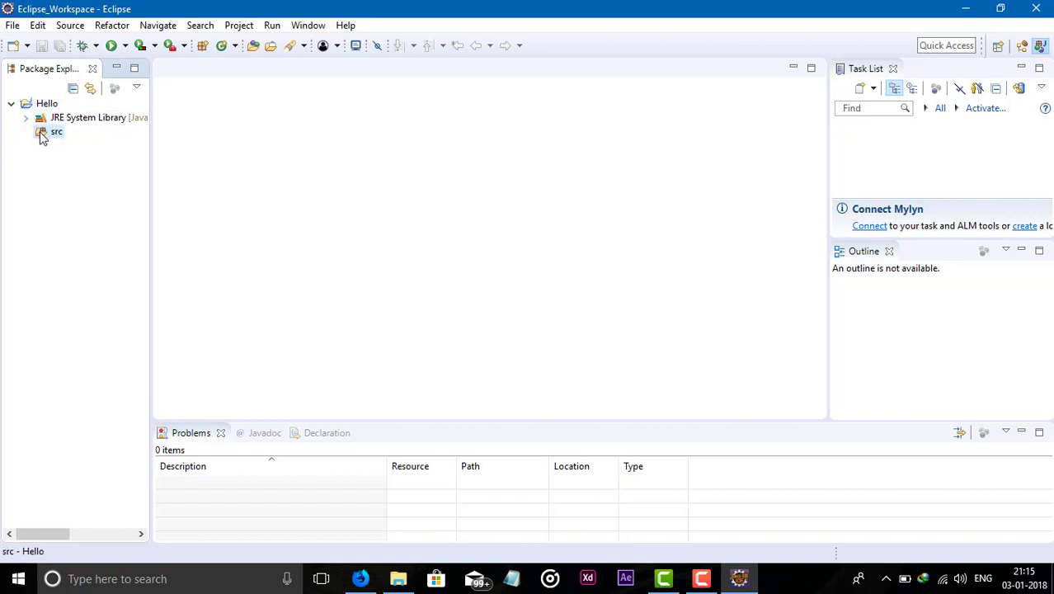
pyautogui.rightClick(42, 136)
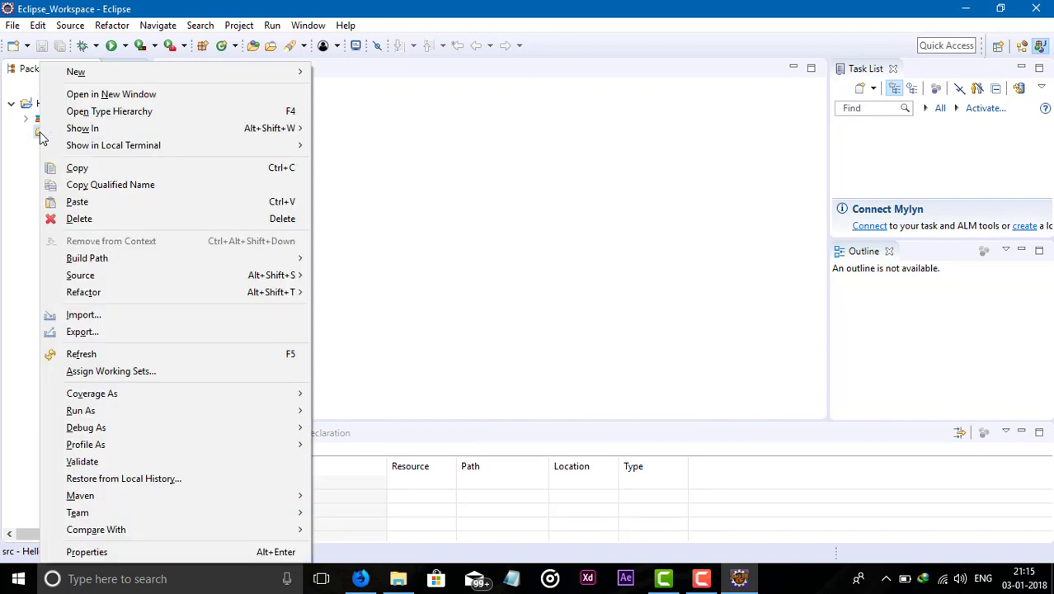
pyautogui.moveTo(303, 75)
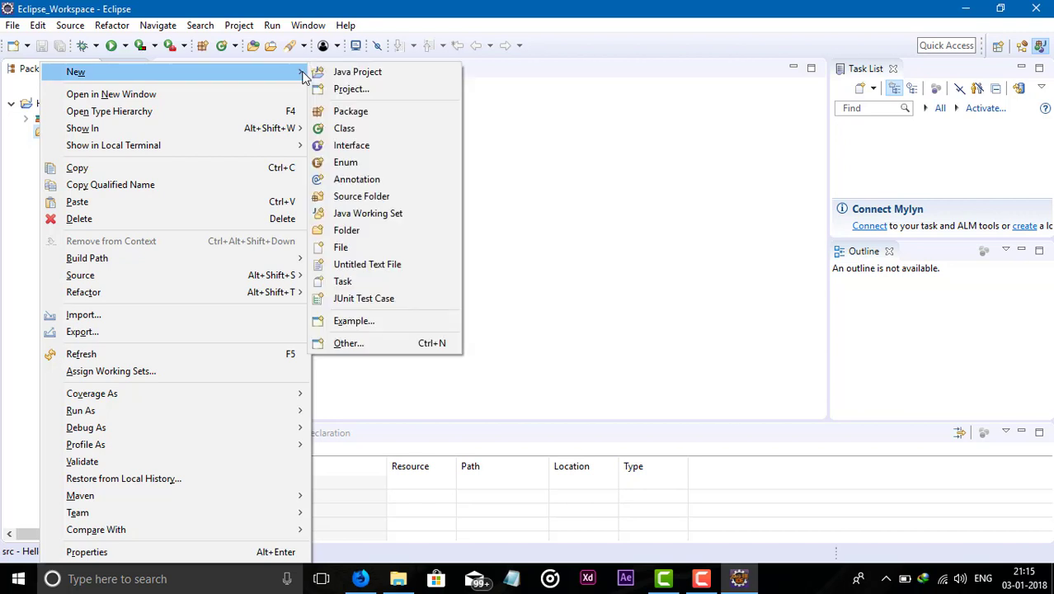
pyautogui.click(391, 129)
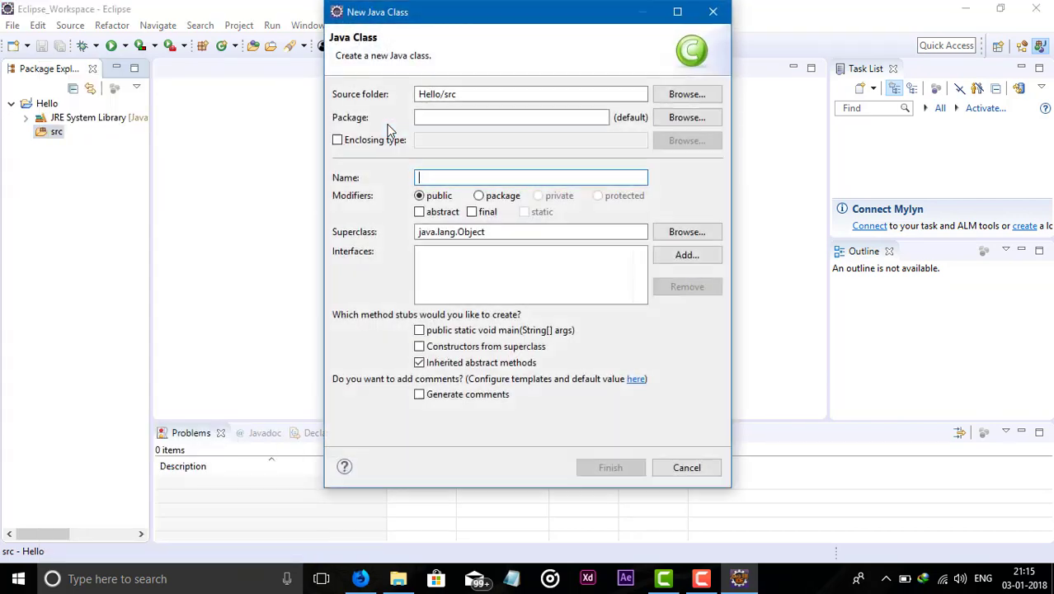
pyautogui.write('Hello')
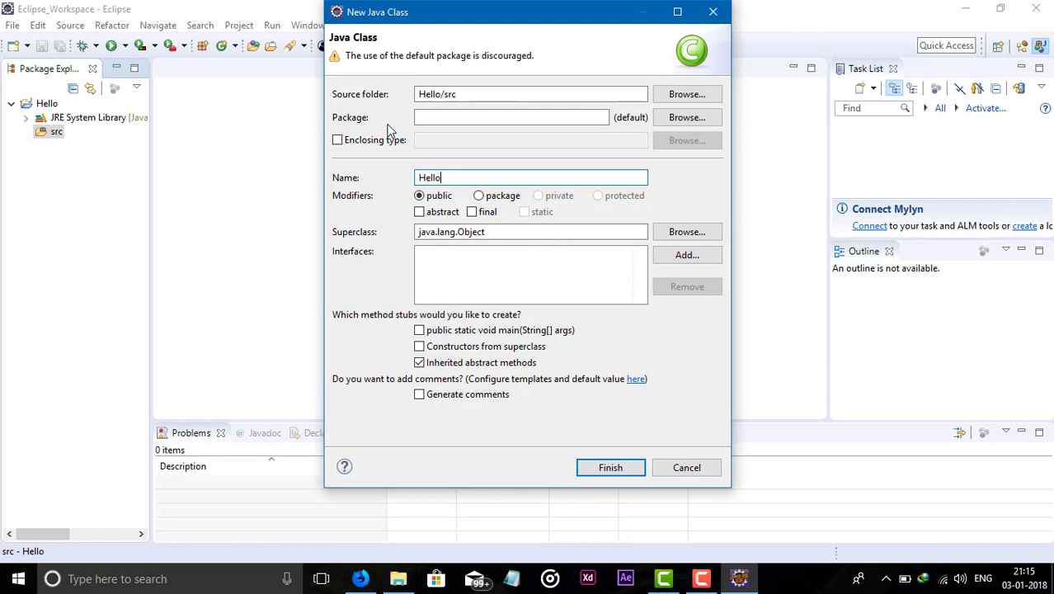
pyautogui.press('Return')
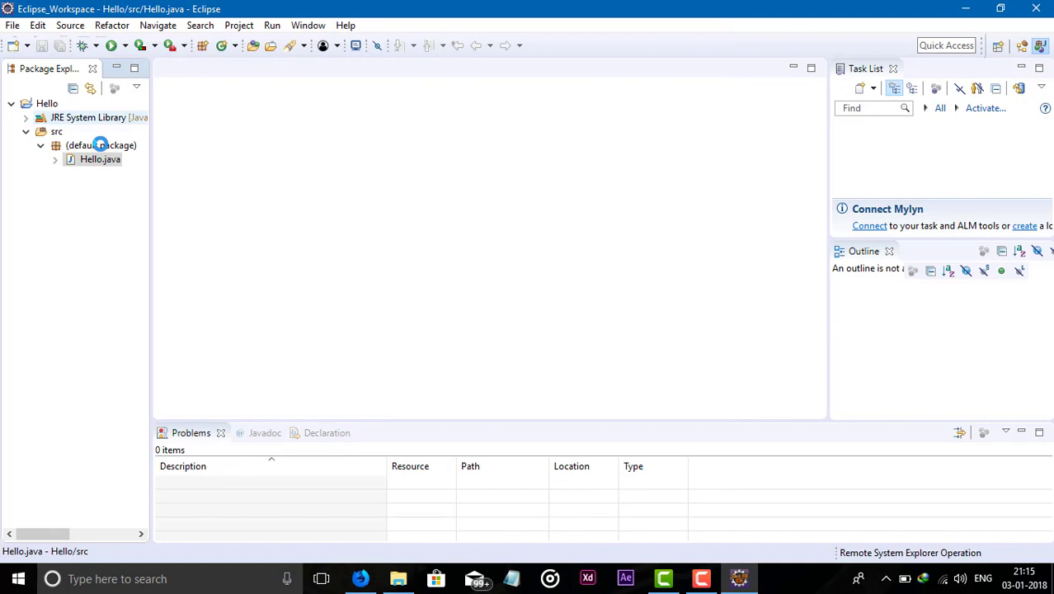
# - Create a new Java package named Hello_work in the Hello project's src folder
pyautogui.click(45, 136)
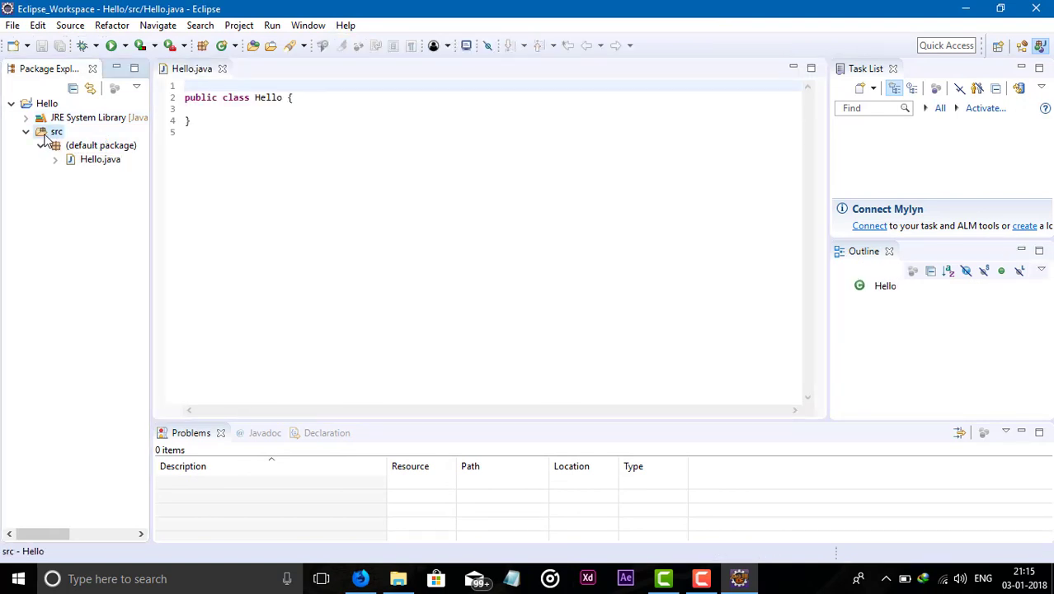
pyautogui.click(128, 147)
pyautogui.rightClick(48, 134)
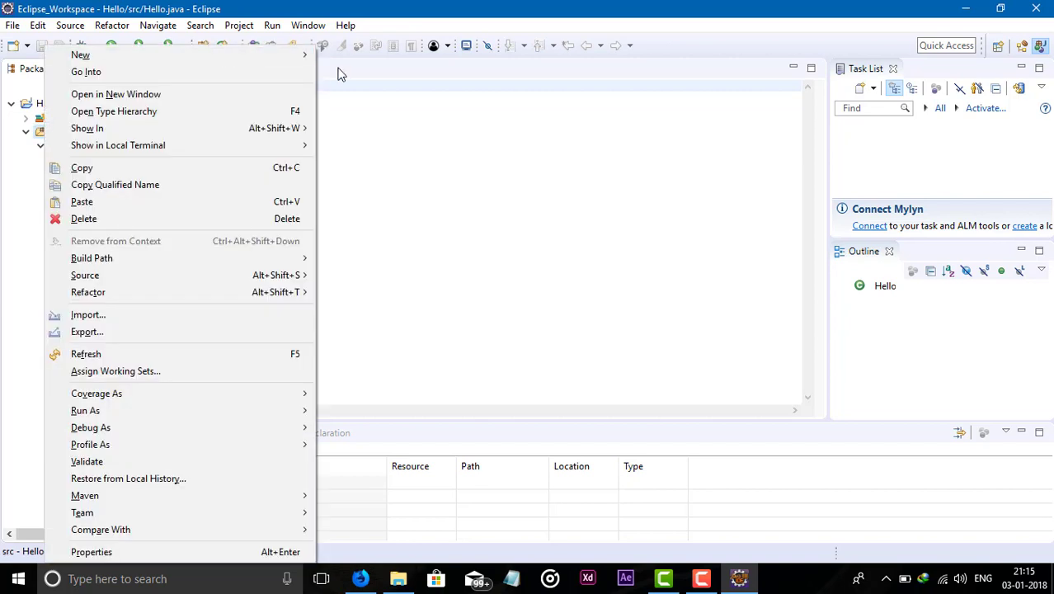
pyautogui.moveTo(310, 56)
pyautogui.click(342, 102)
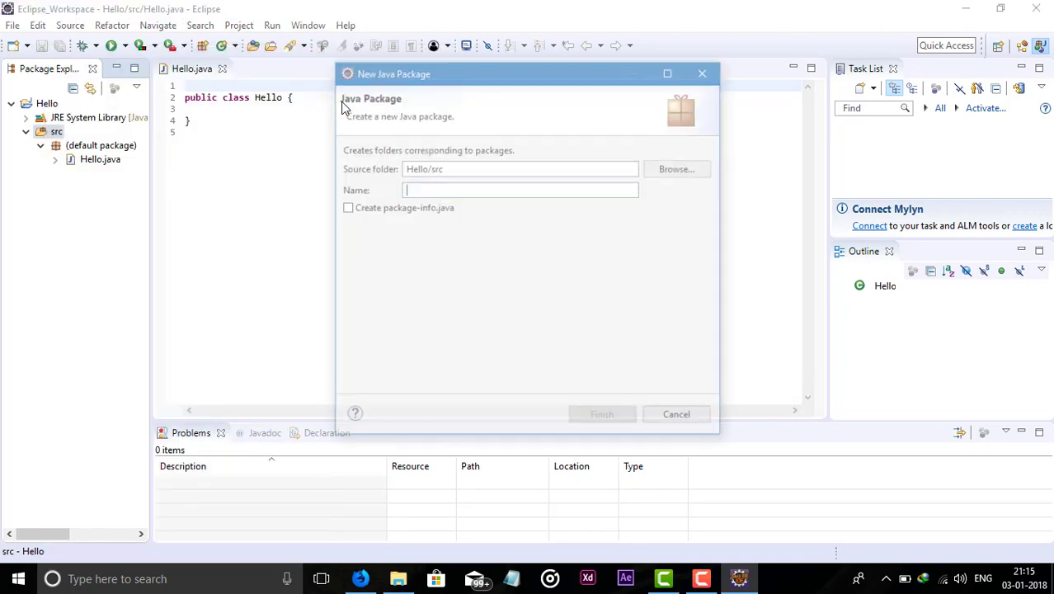
pyautogui.write('H')
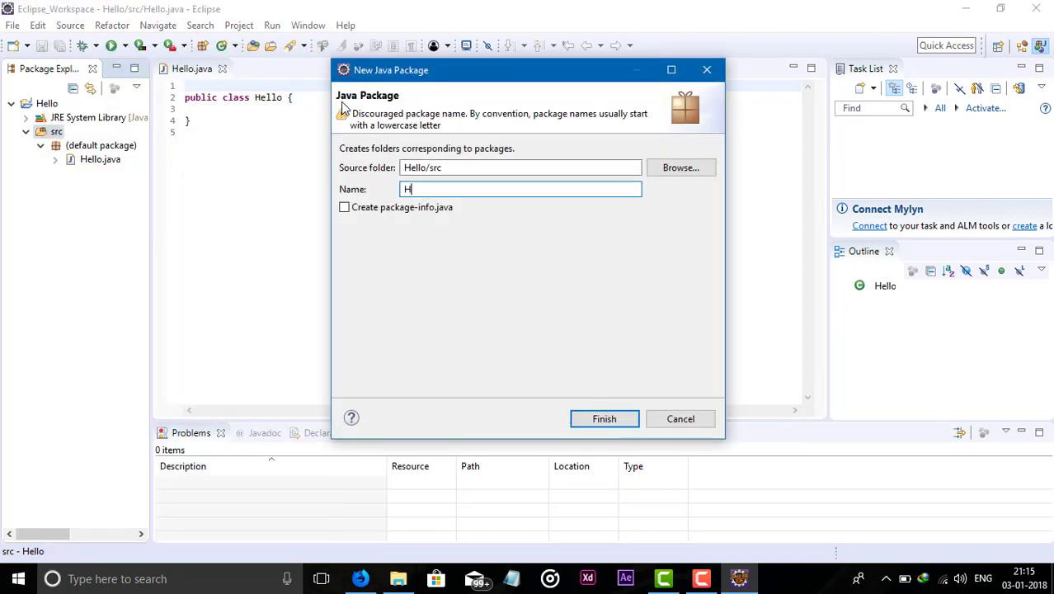
pyautogui.write('ello_work')
pyautogui.press('Return')
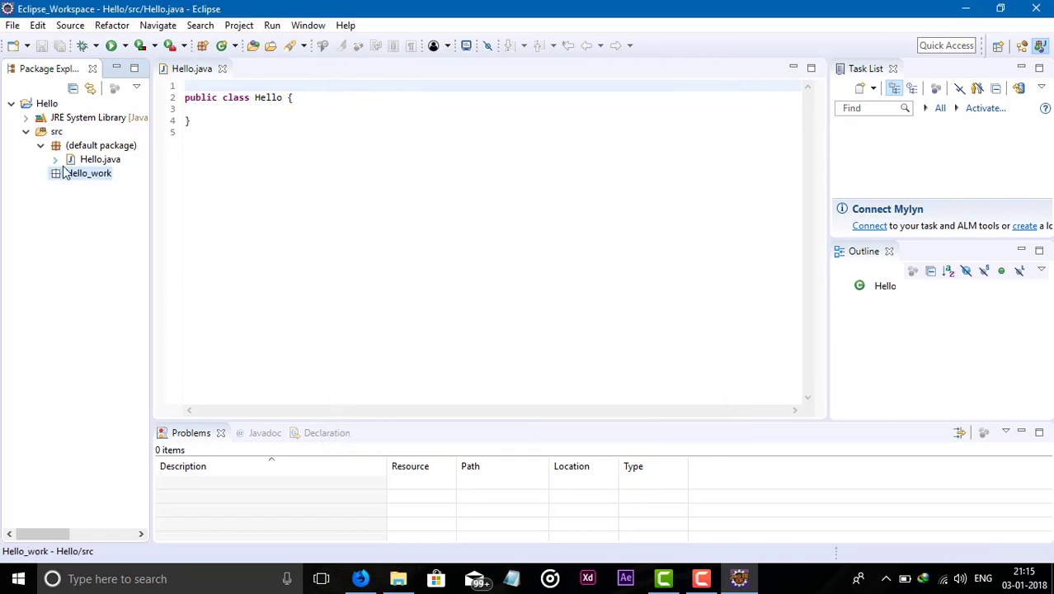
# - Create a public Java class named Hello in the Hello_work package and close the default package's Hello.java editor
pyautogui.rightClick(70, 179)
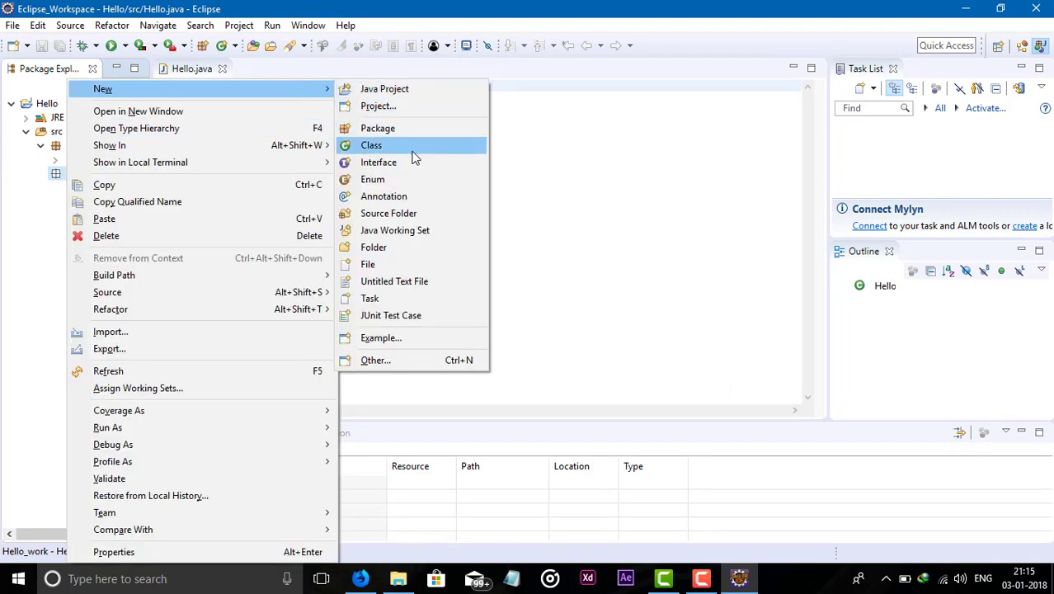
pyautogui.click(414, 150)
pyautogui.write('Hello')
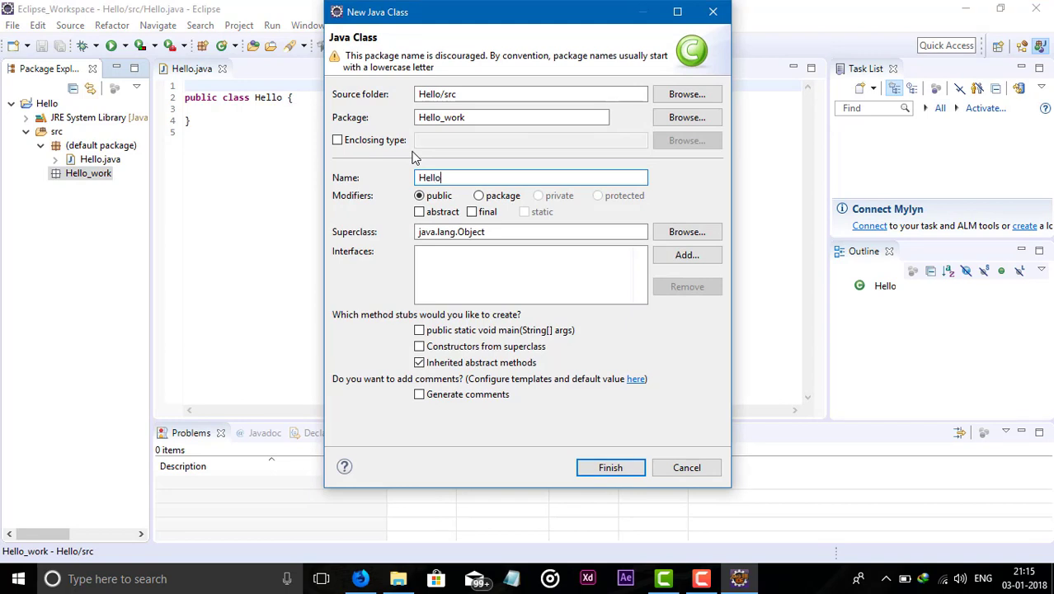
pyautogui.press('Return')
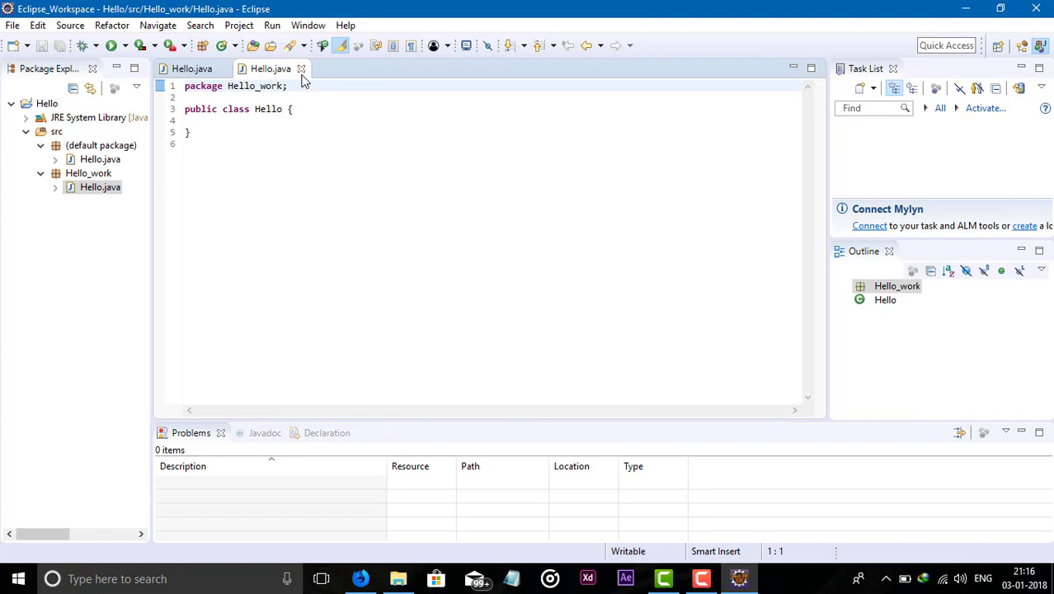
pyautogui.click(222, 70)
# - Check the run options offered for the open Hello.java file of the Hello_work package
pyautogui.click(124, 46)
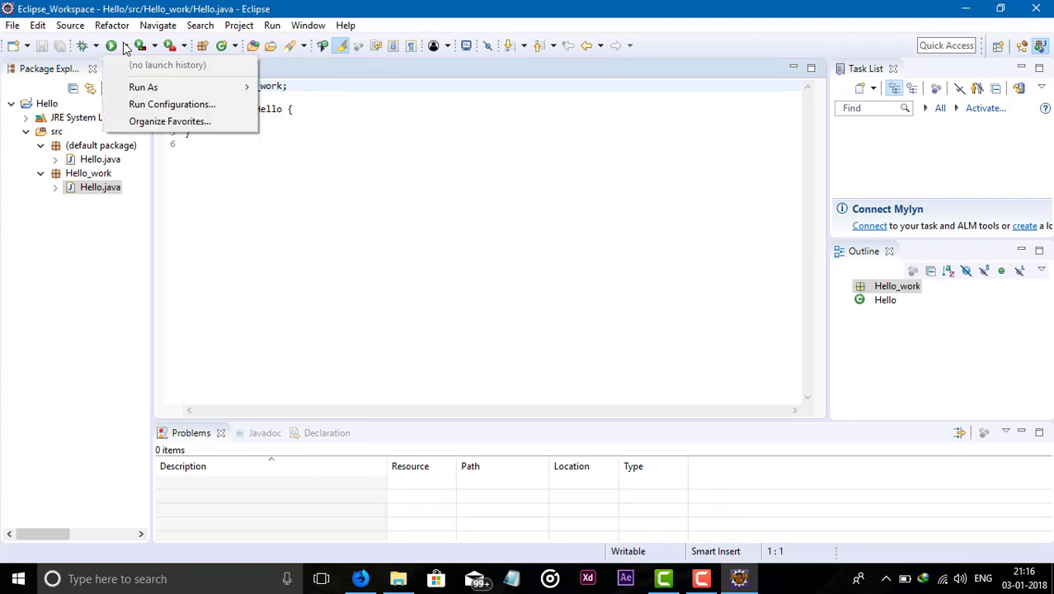
pyautogui.click(256, 222)
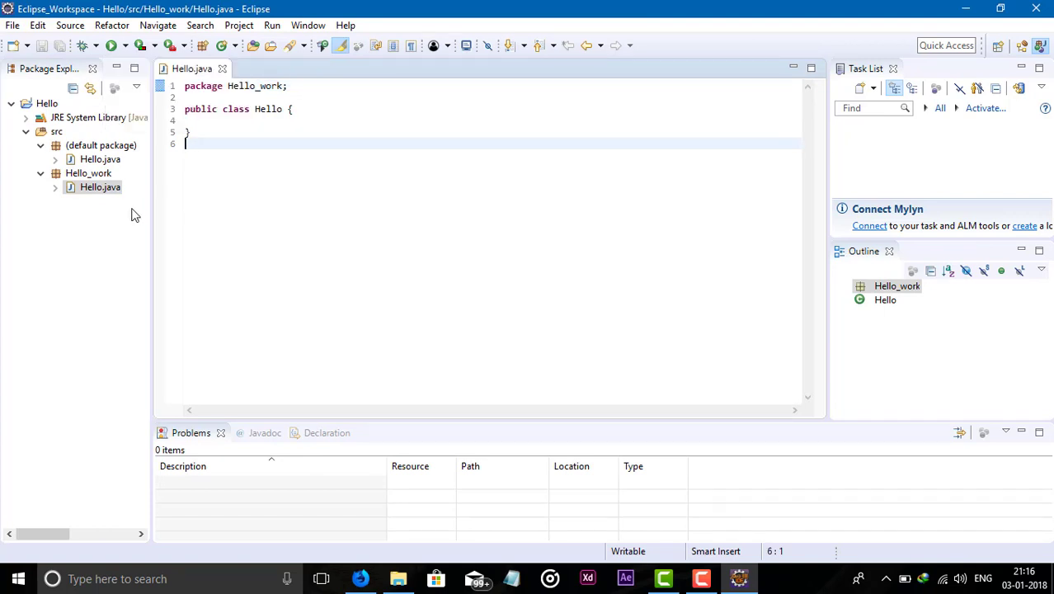
pyautogui.click(102, 188)
pyautogui.click(99, 159)
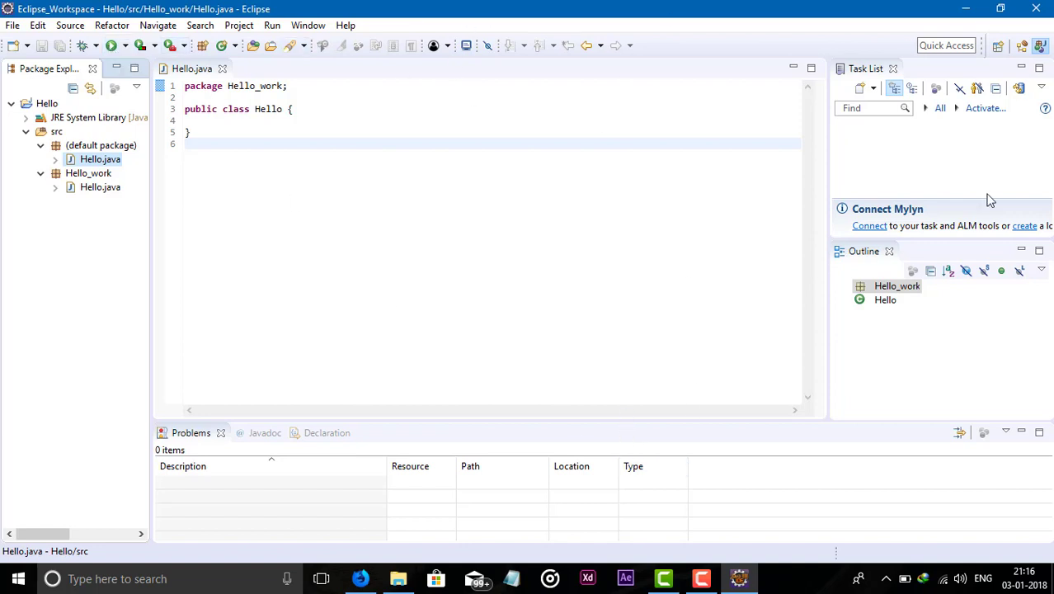
pyautogui.click(310, 188)
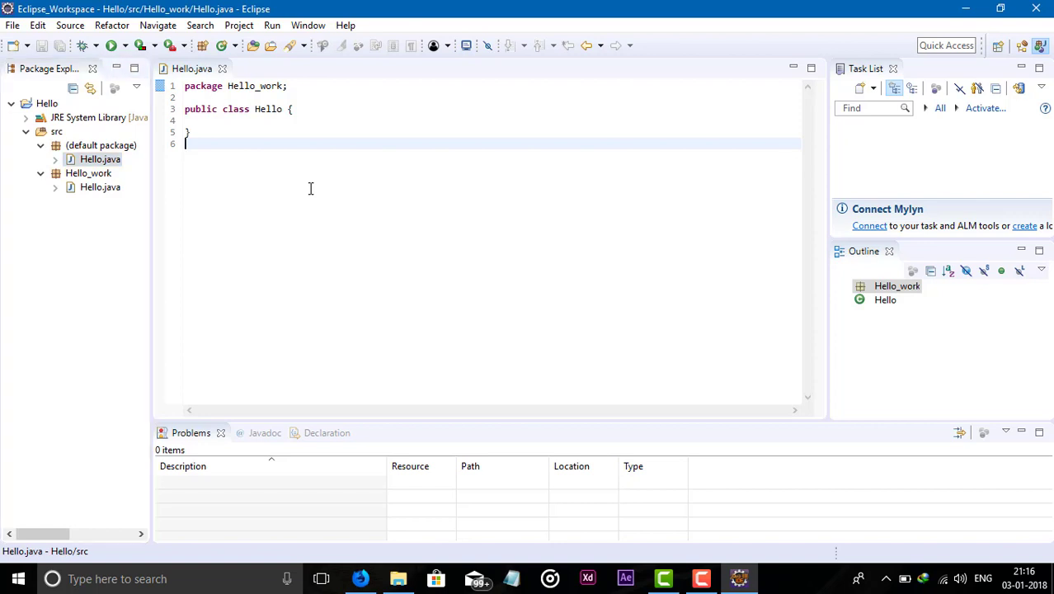
pyautogui.rightClick(310, 188)
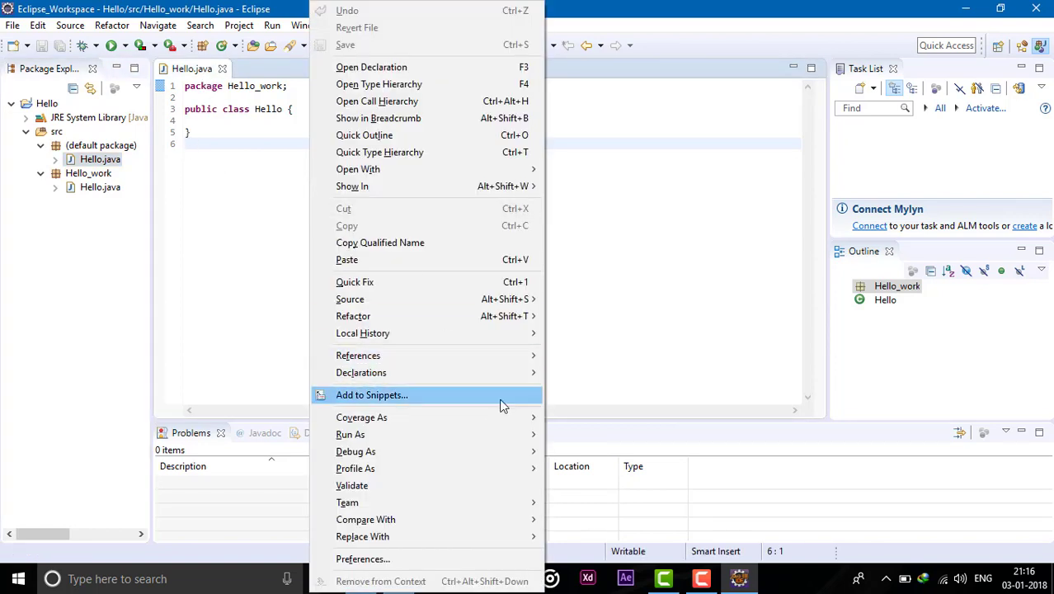
pyautogui.moveTo(528, 437)
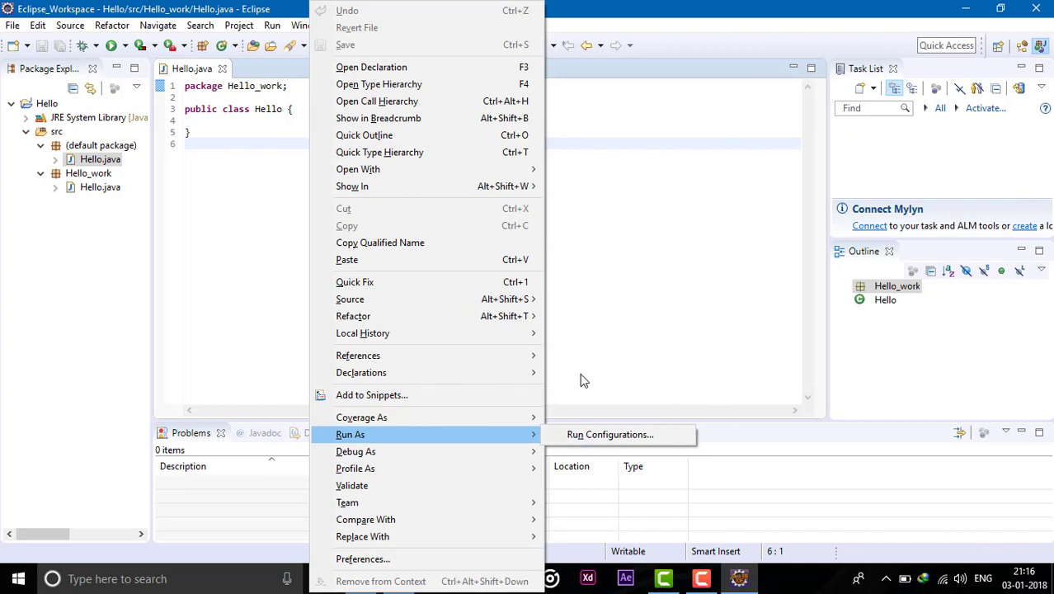
pyautogui.click(232, 259)
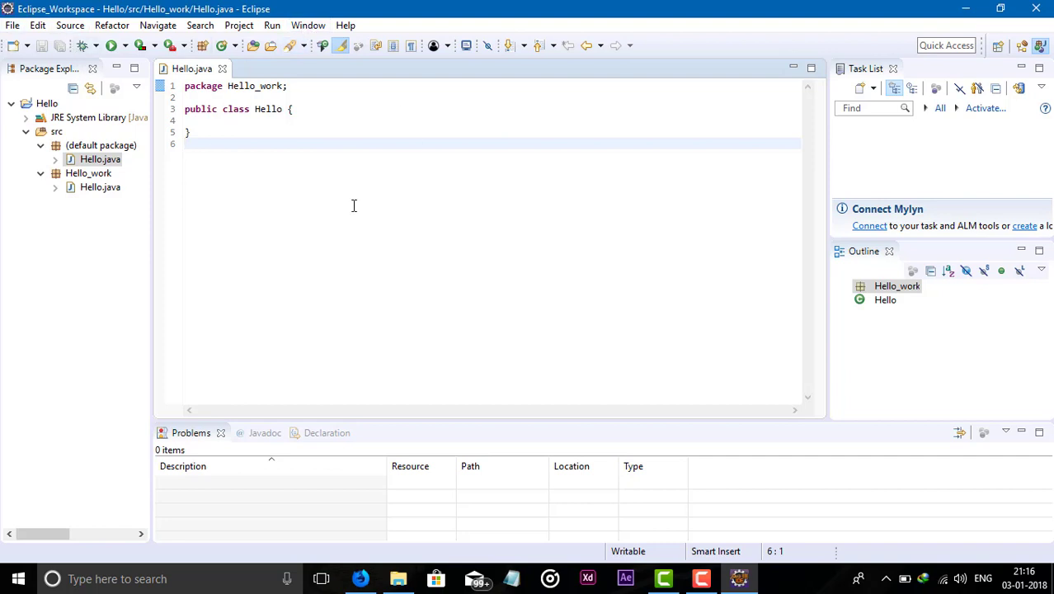
# - Review the available refactoring, project, run, window navigation and help commands, including the one for installing new software
pyautogui.click(38, 25)
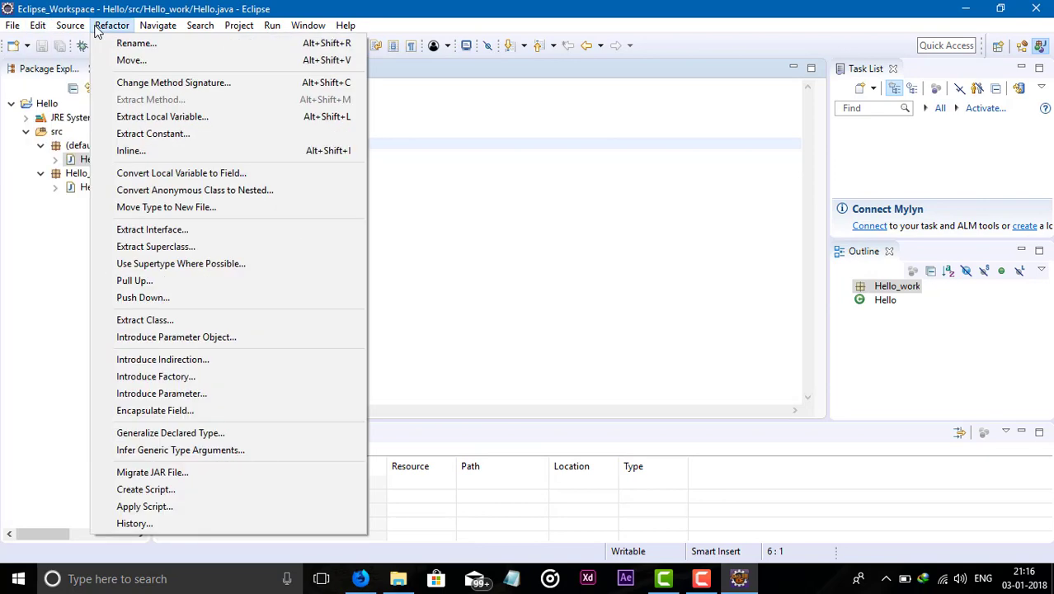
pyautogui.moveTo(217, 25)
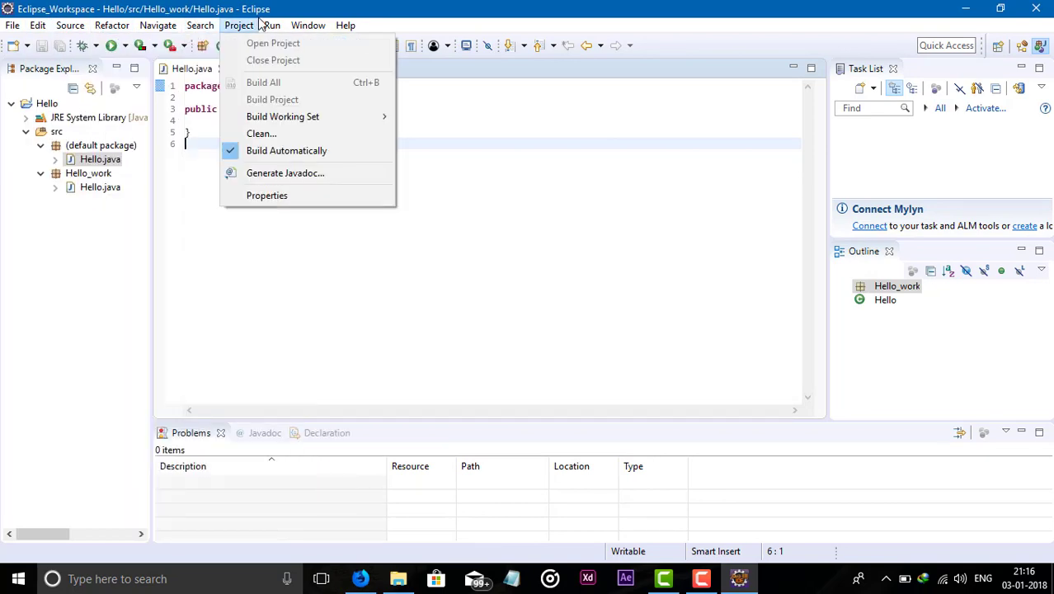
pyautogui.moveTo(272, 24)
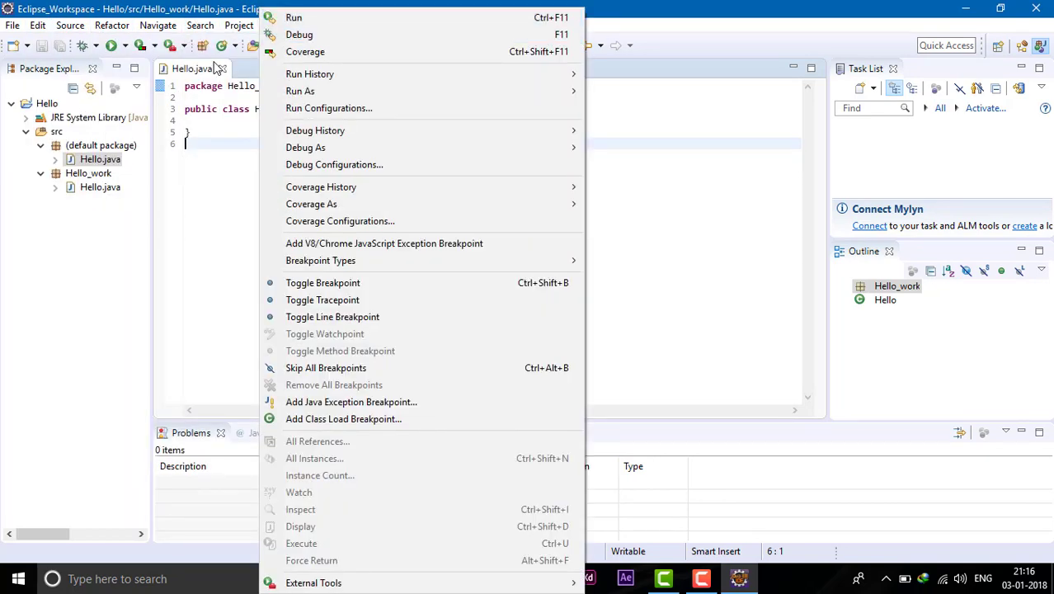
pyautogui.click(255, 236)
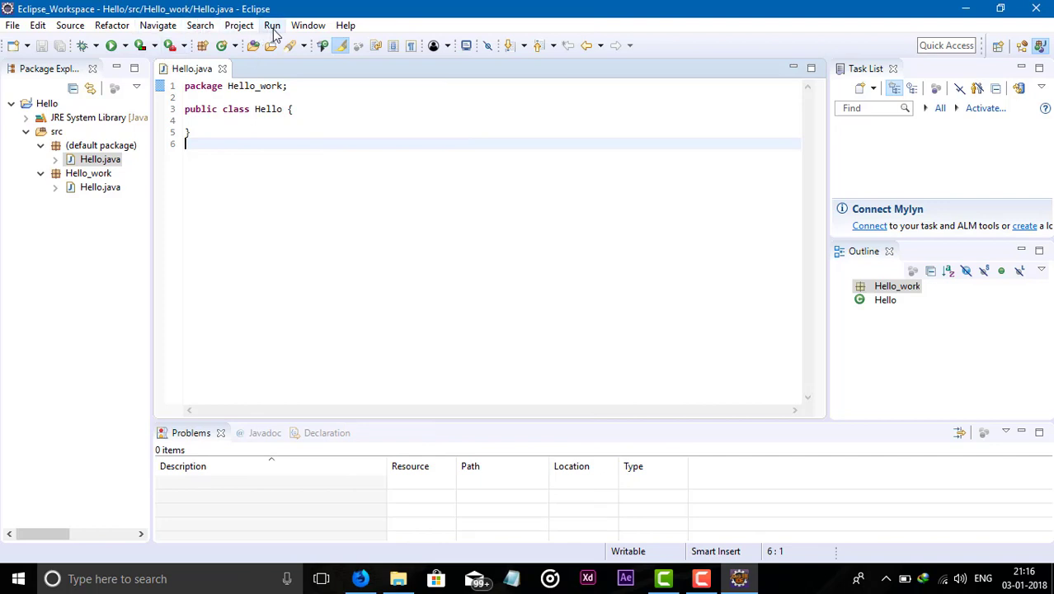
pyautogui.click(273, 29)
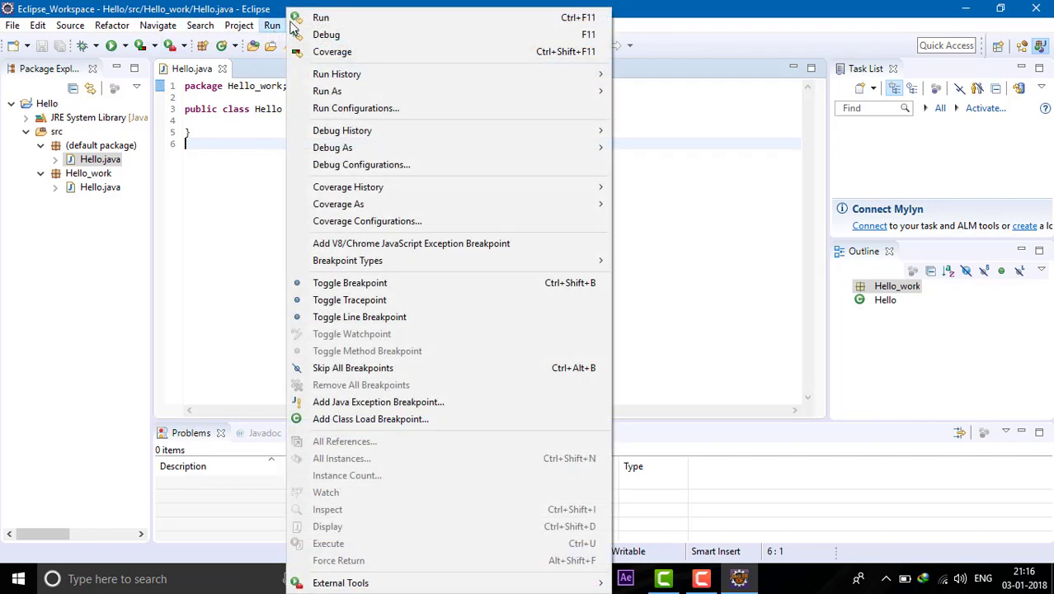
pyautogui.click(183, 216)
pyautogui.click(315, 26)
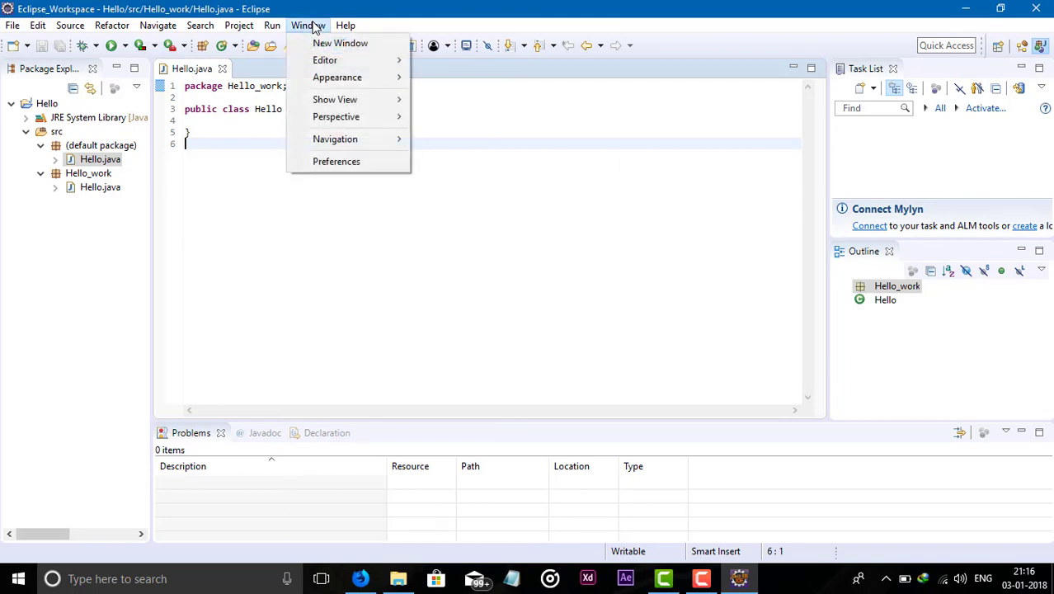
pyautogui.moveTo(357, 142)
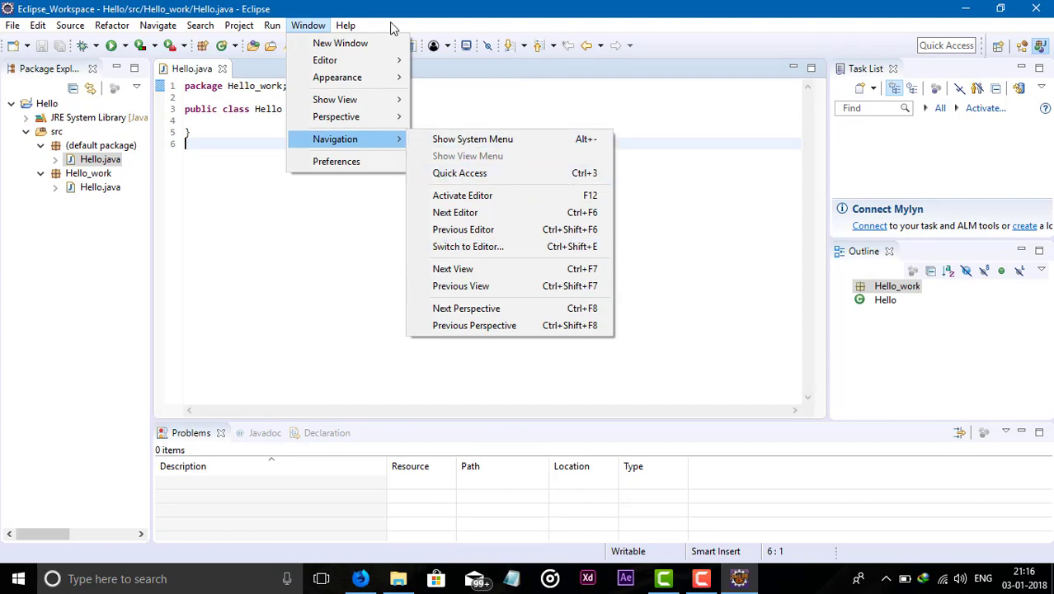
pyautogui.moveTo(350, 27)
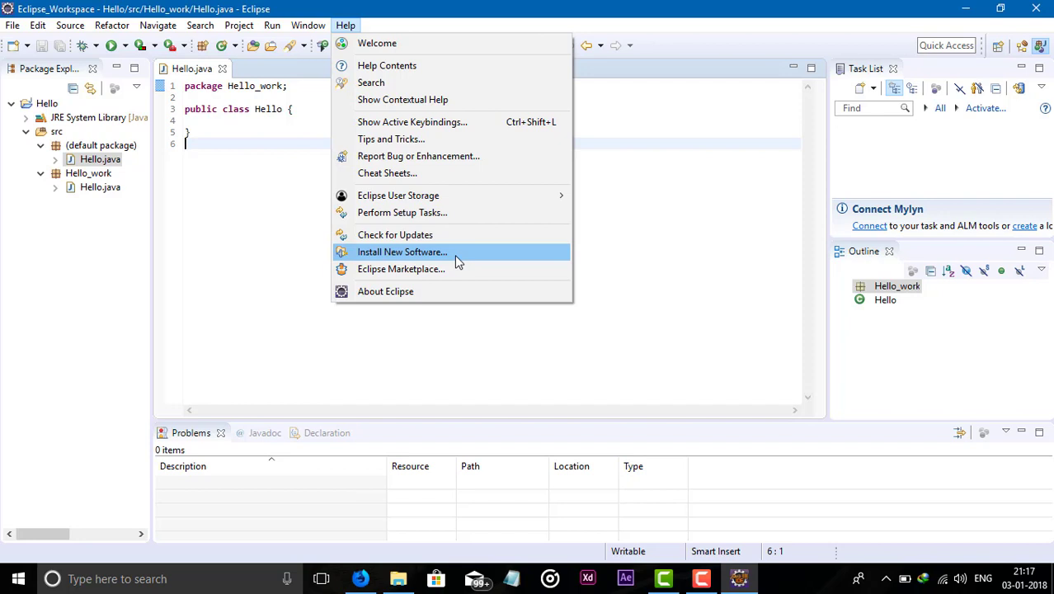
pyautogui.click(294, 256)
# - Search the new project wizards for Javafx, clear the filter and dismiss the wizard without creating a project
pyautogui.click(12, 25)
pyautogui.moveTo(26, 46)
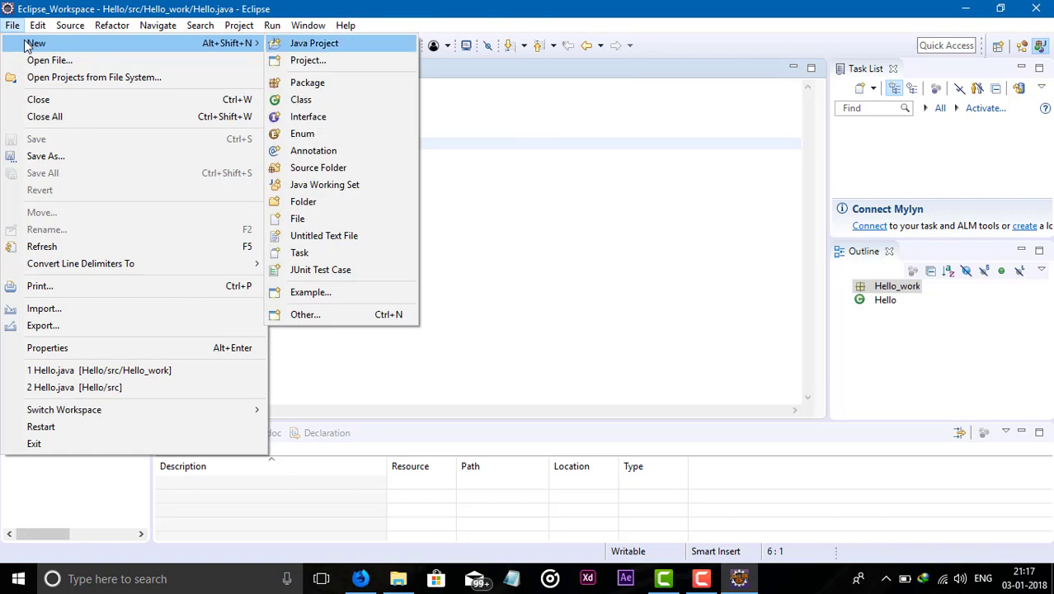
pyautogui.click(308, 60)
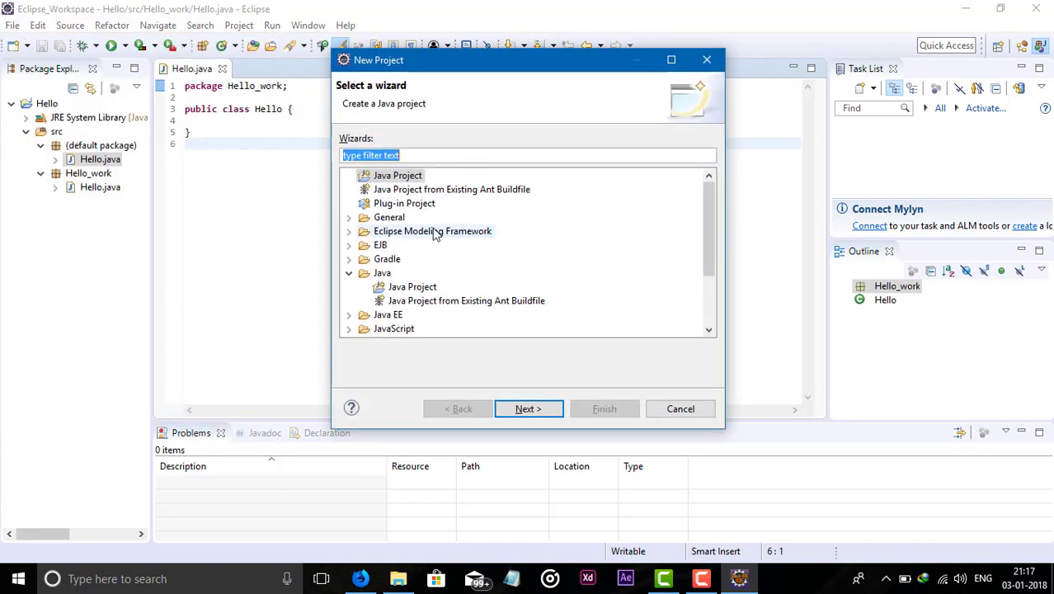
pyautogui.write('Javaf')
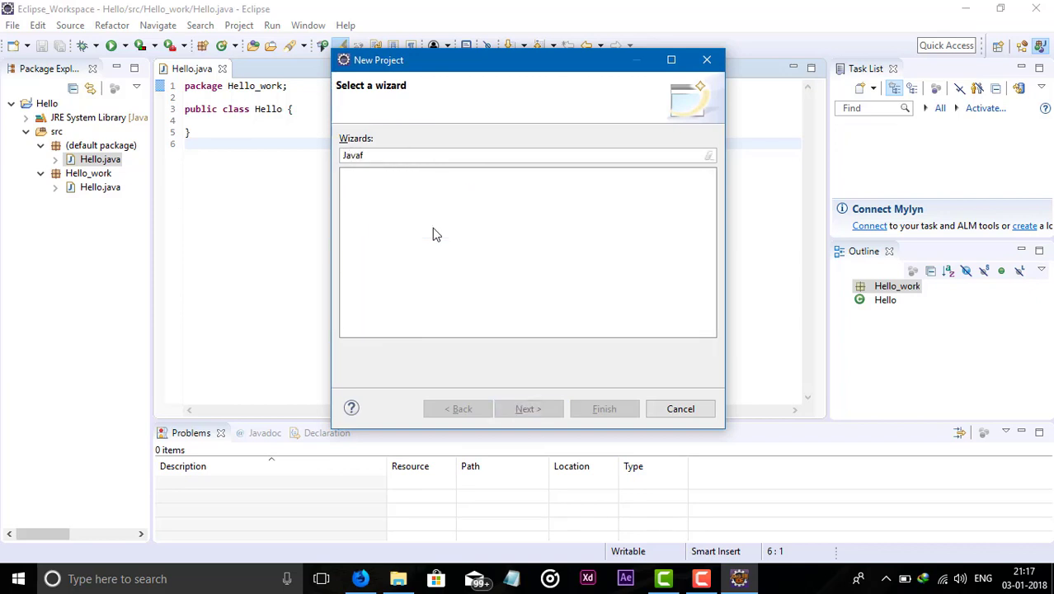
pyautogui.write('x')
pyautogui.moveTo(384, 153); pyautogui.dragTo(276, 136)
pyautogui.press('BackSpace')
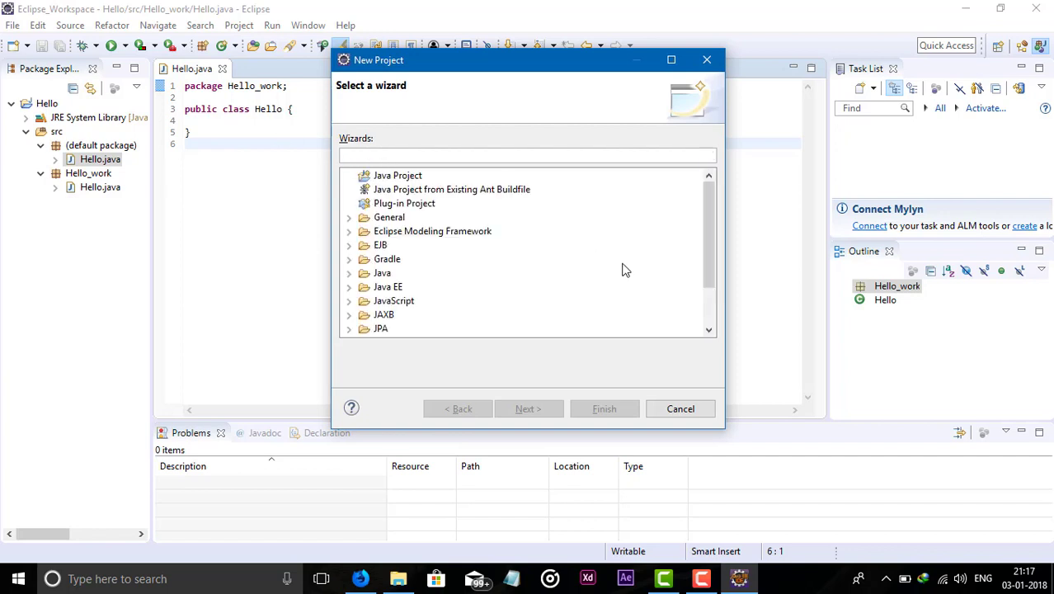
pyautogui.click(675, 408)
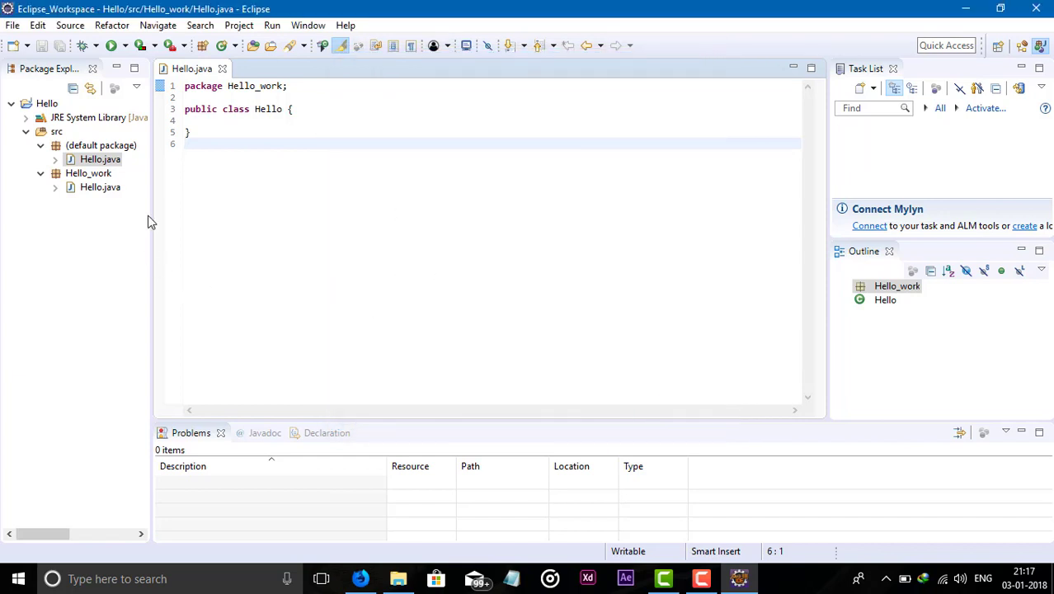
# - Collapse the default package and the Hello_work package in the project tree and close the remaining Hello.java editor
pyautogui.click(41, 146)
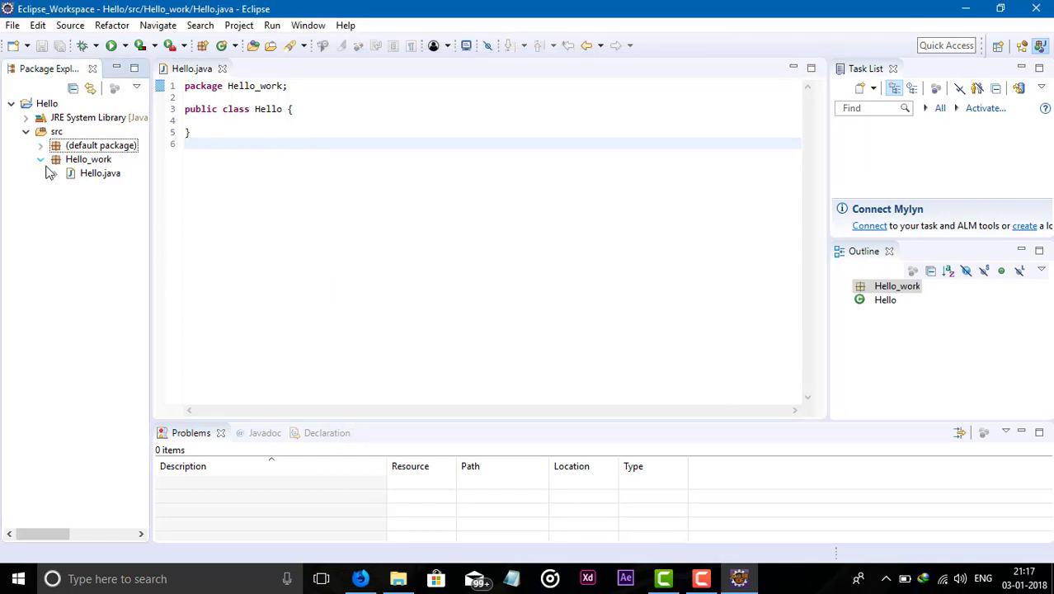
pyautogui.click(40, 160)
pyautogui.click(222, 68)
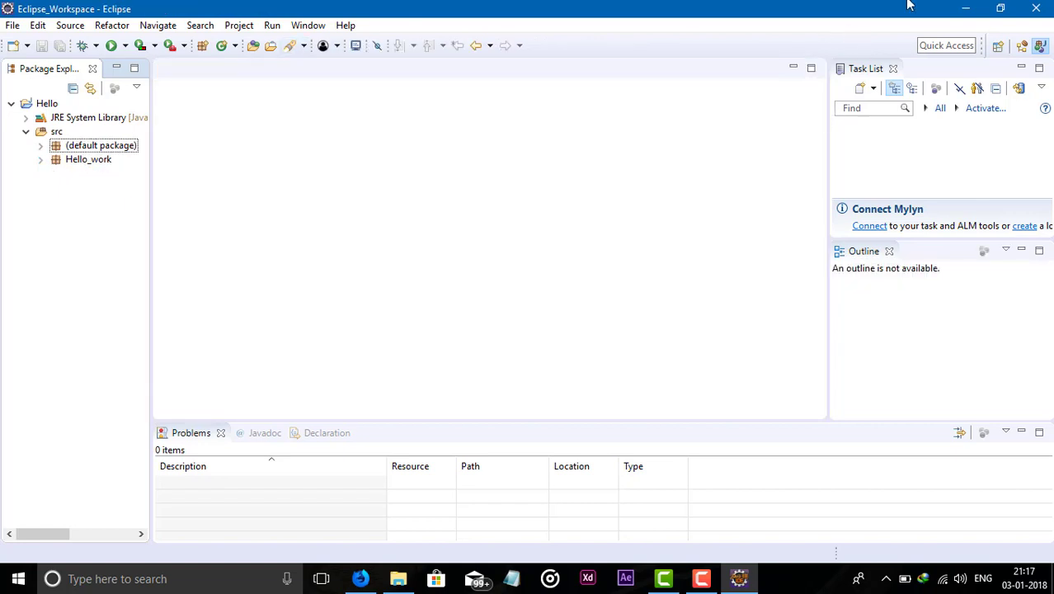